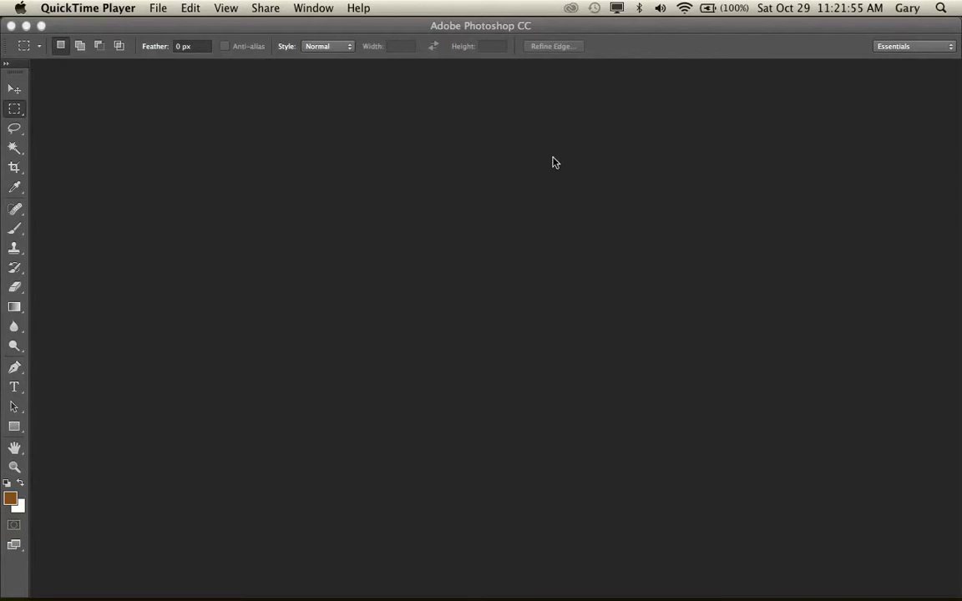
Switch to Photoshop and check that the Actions panel is enabled.
click(322, 15)
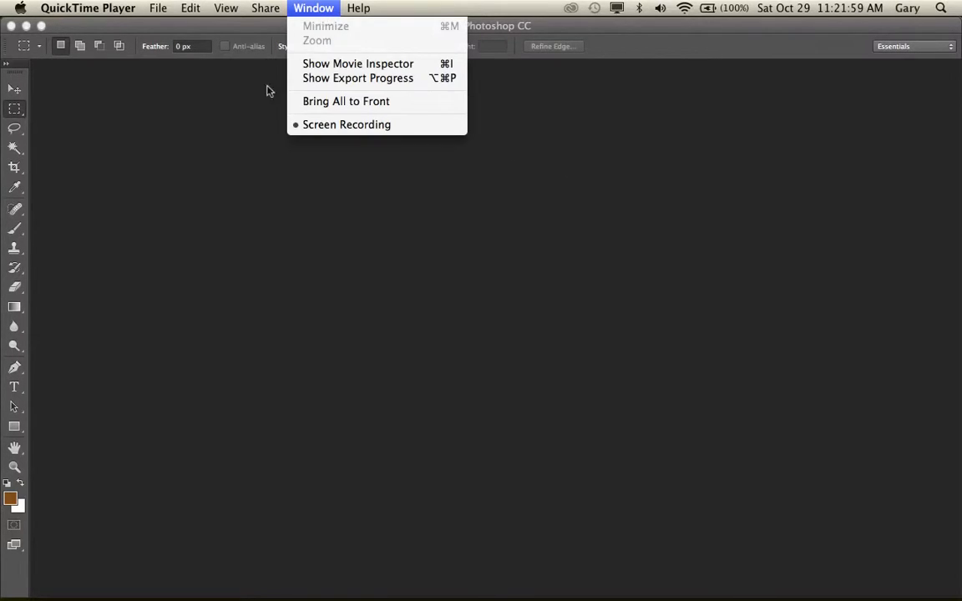
click(239, 186)
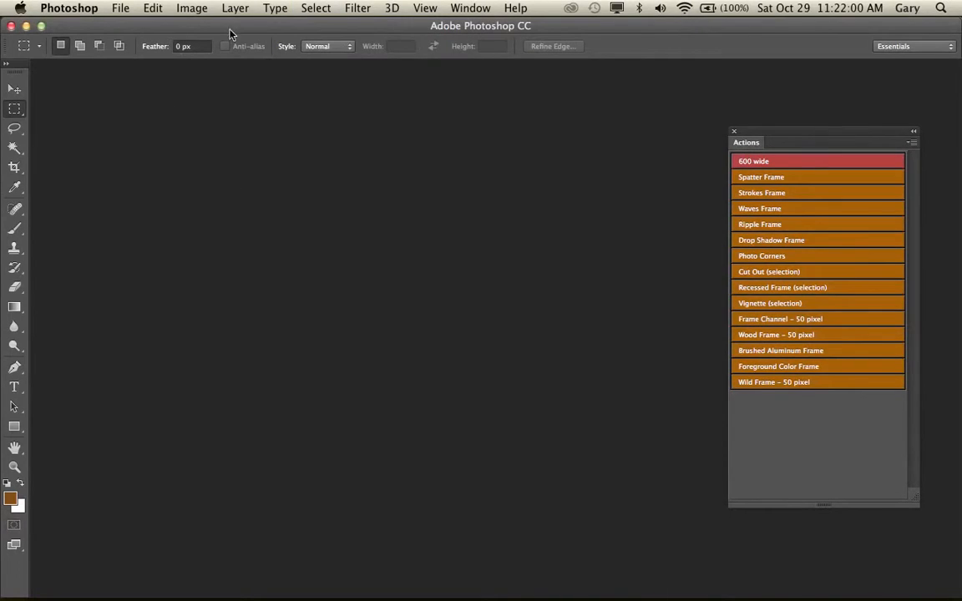
click(458, 12)
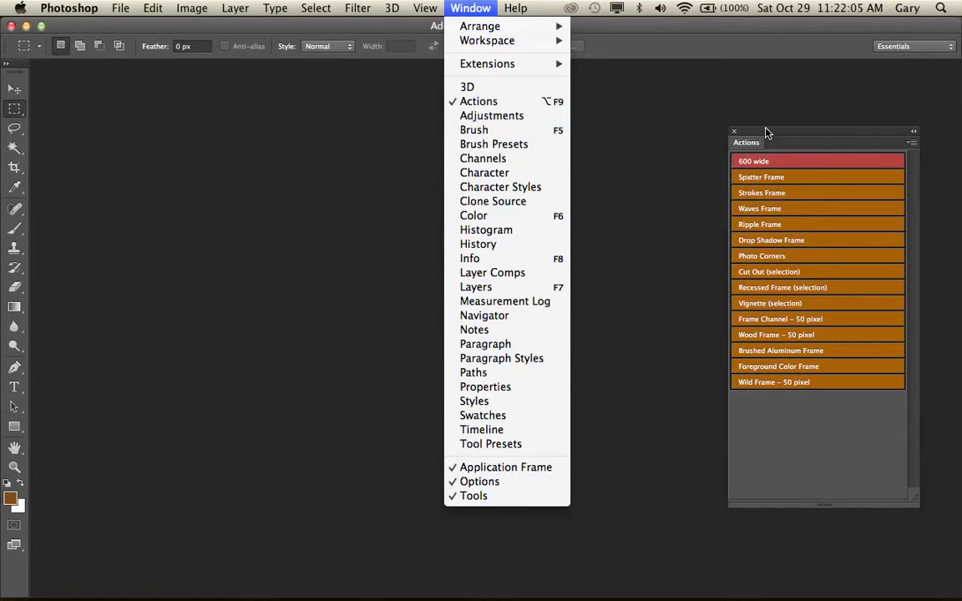
click(689, 116)
Look over the source images in the lightbox originals folder in Finder and return to Photoshop.
key(super+Tab)
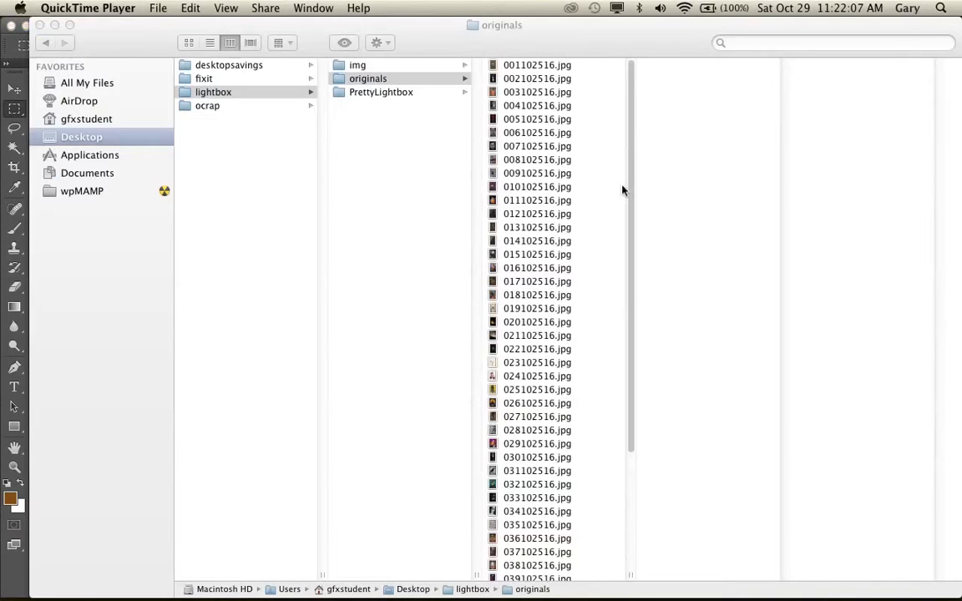
key(super+Tab)
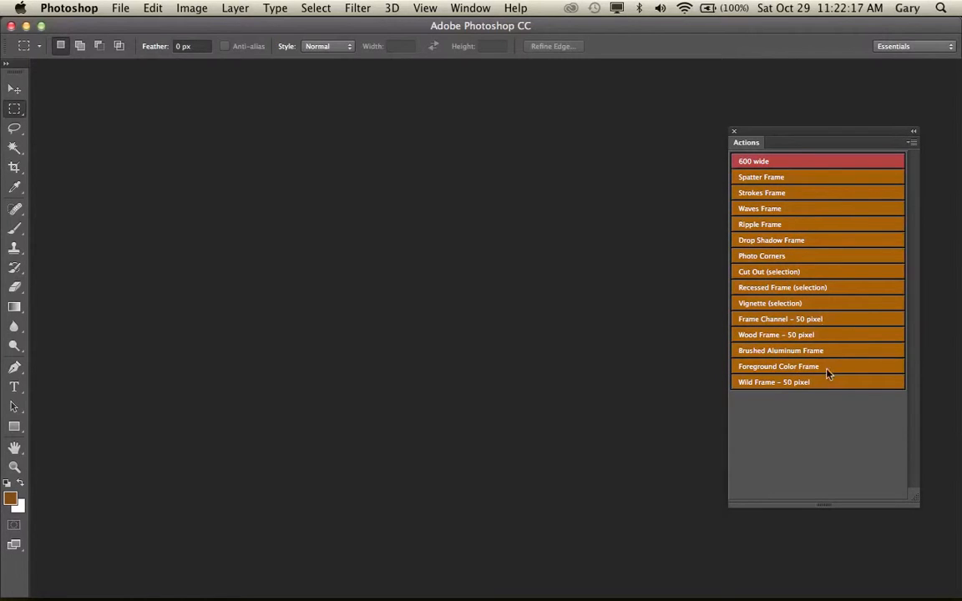
Turn off Button Mode for the actions list and collapse the 600 wide action and the Frames set.
click(912, 146)
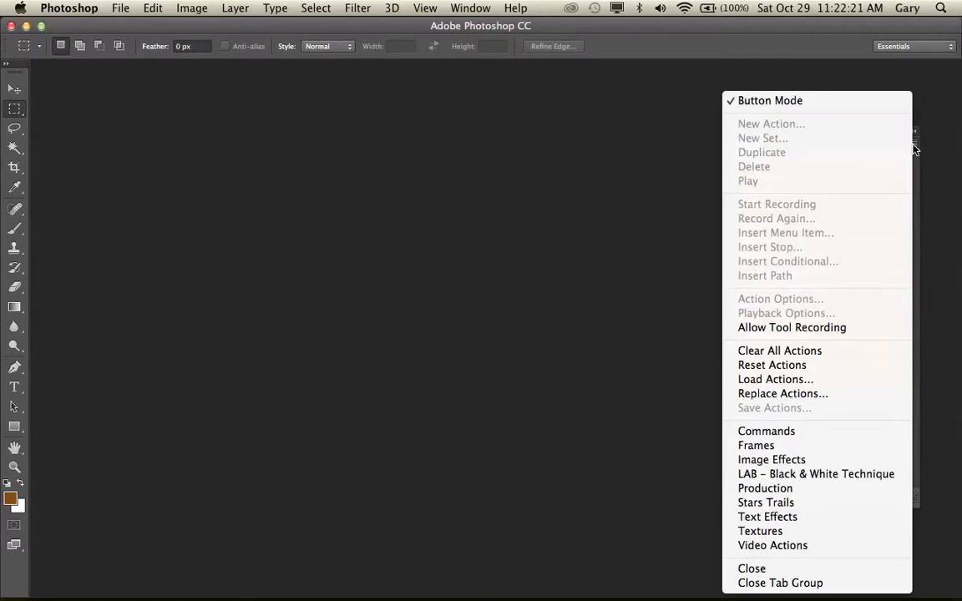
click(764, 102)
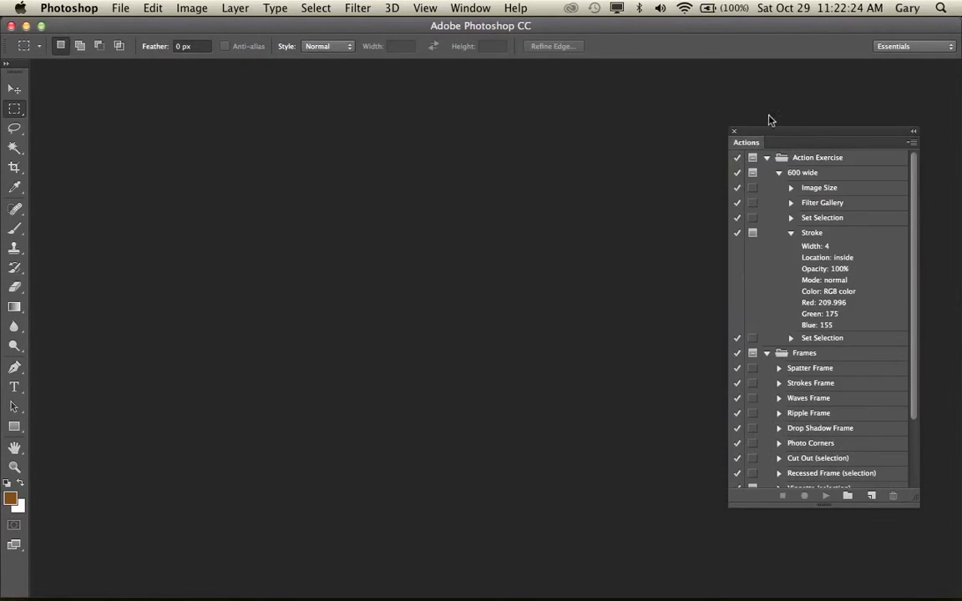
click(779, 172)
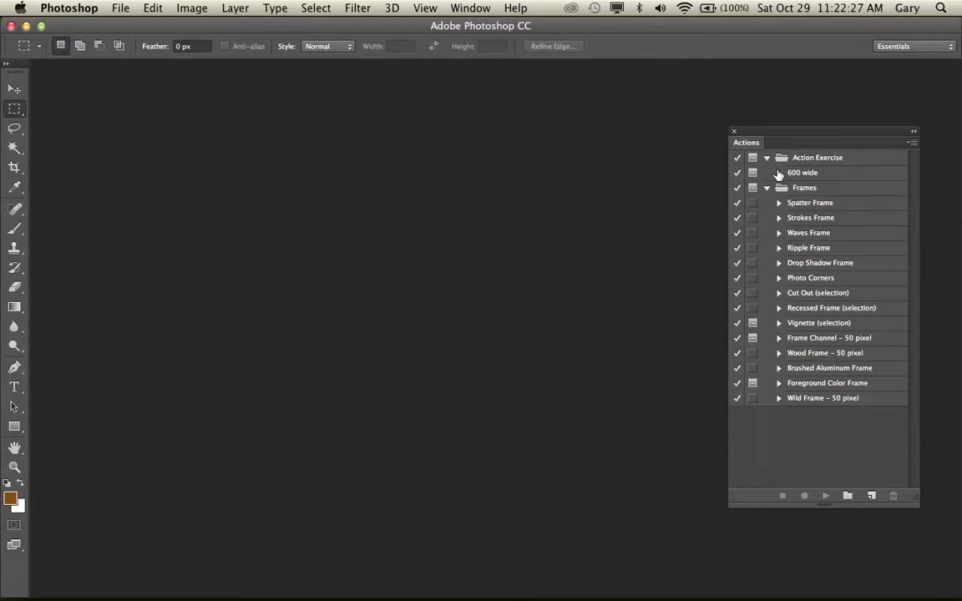
click(766, 189)
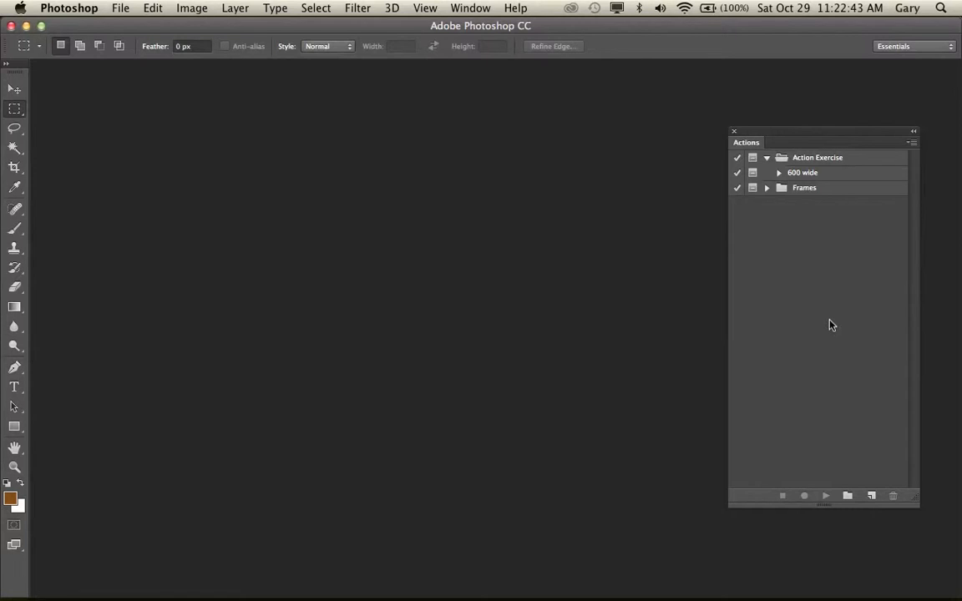
Open 001102516.jpg from the originals folder inside lightbox on the Desktop.
click(124, 10)
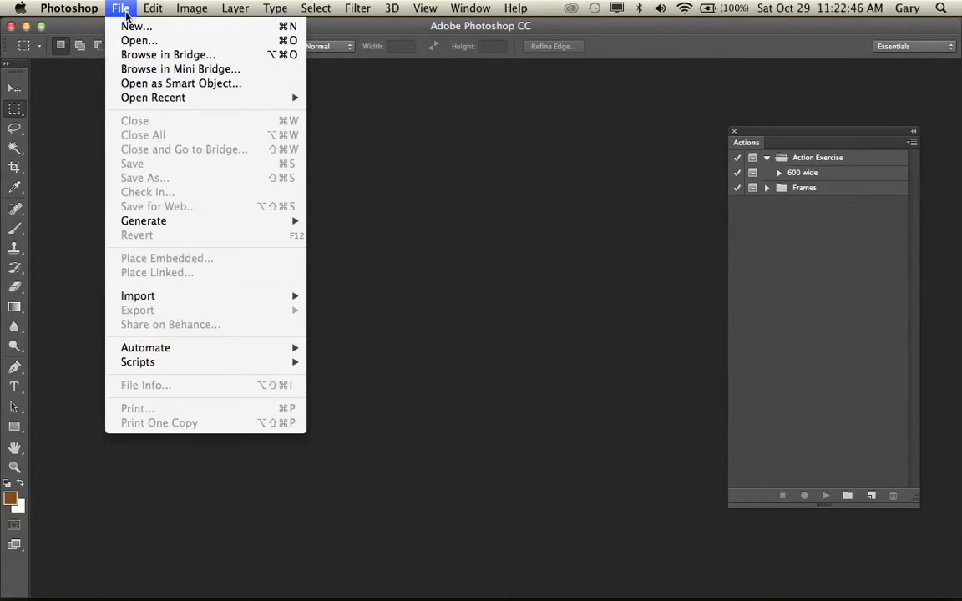
click(129, 40)
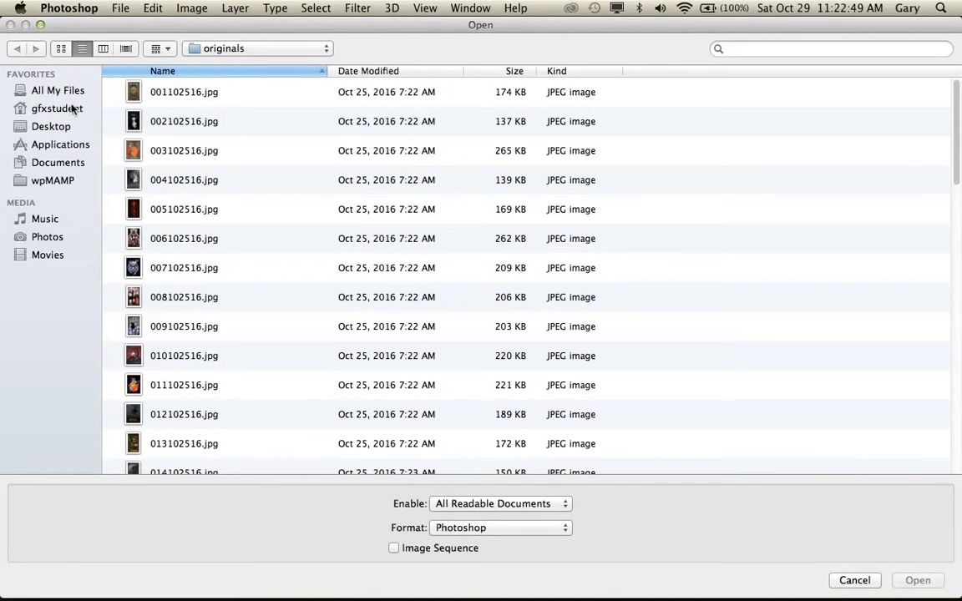
click(68, 128)
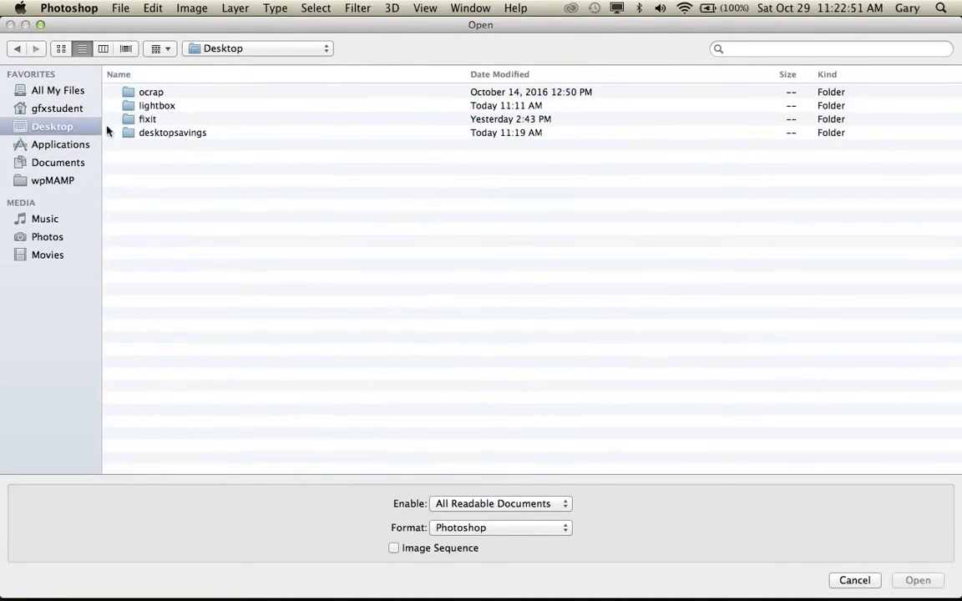
click(146, 114)
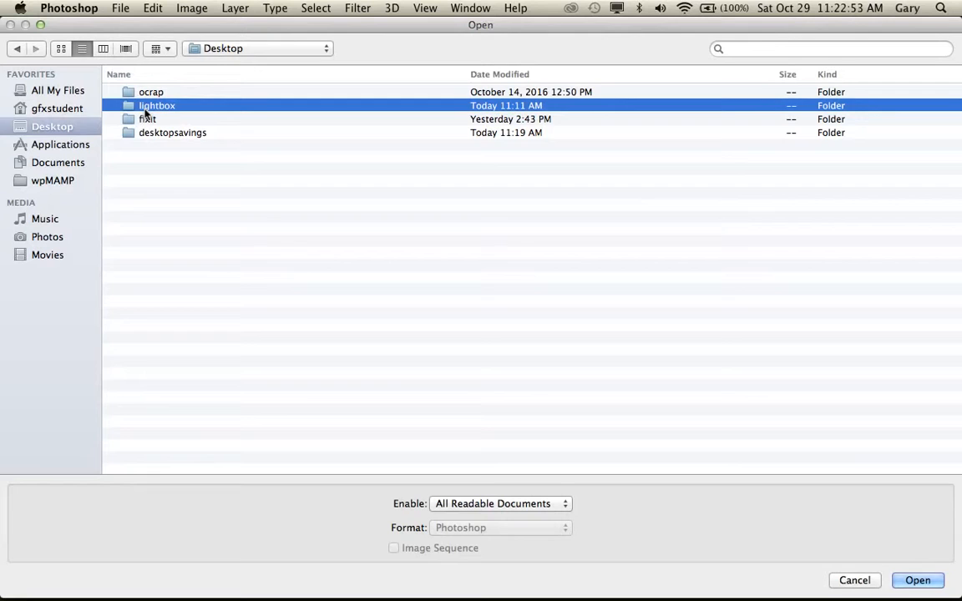
double_click(146, 114)
double_click(164, 123)
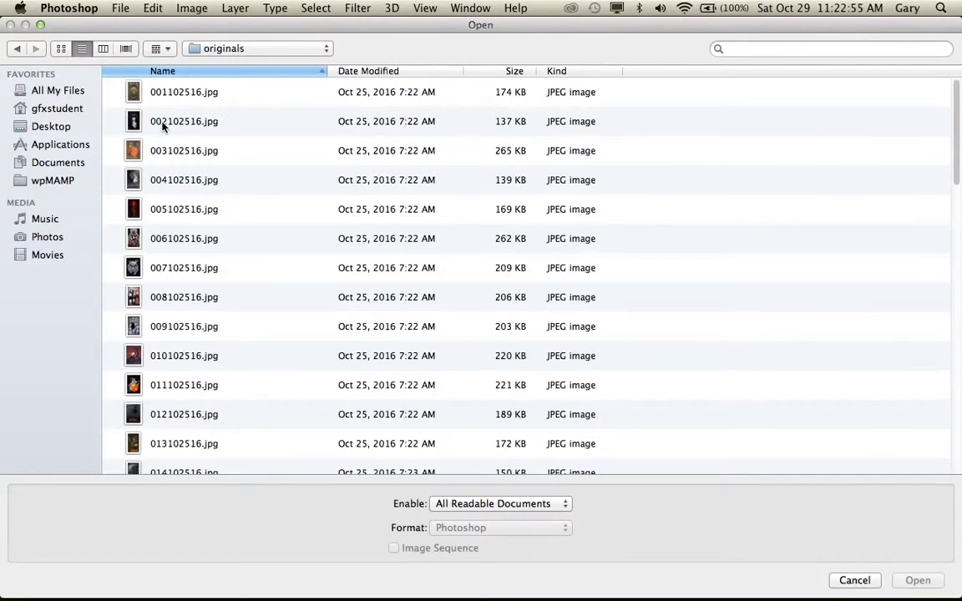
click(159, 94)
click(918, 580)
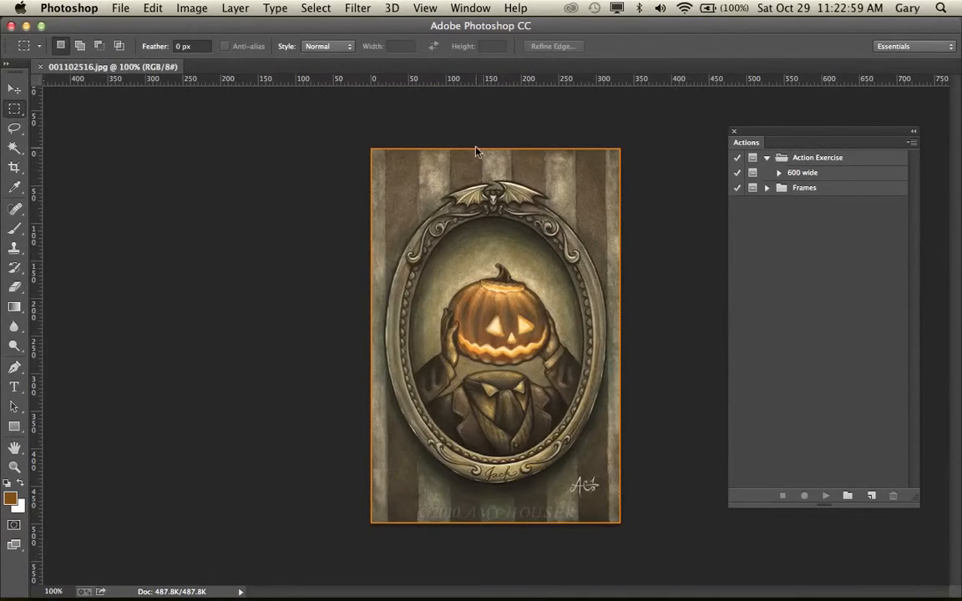
Review the lightbox folder's subfolders in Finder and return to the opened image in Photoshop.
key(super+Tab)
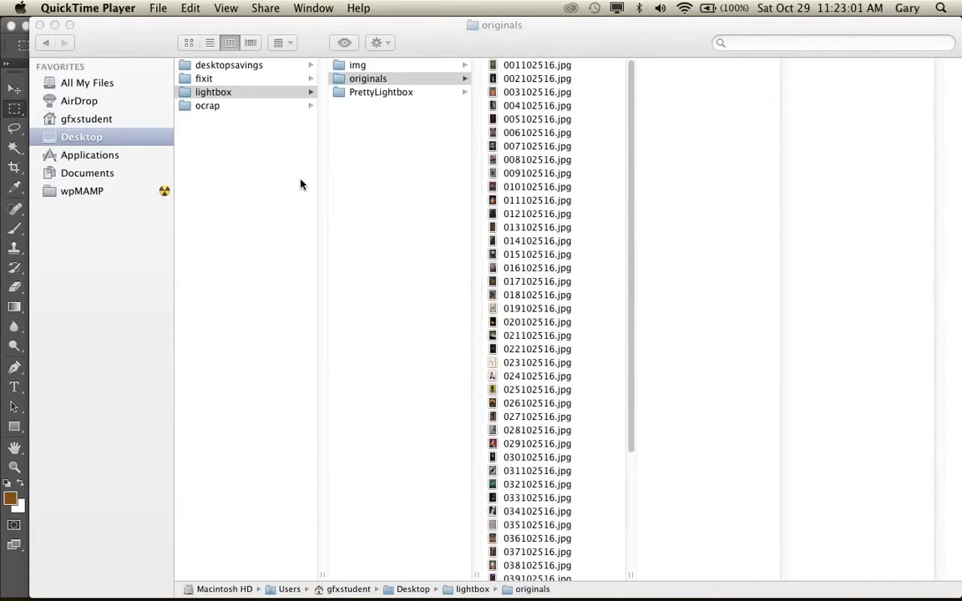
key(super+Tab)
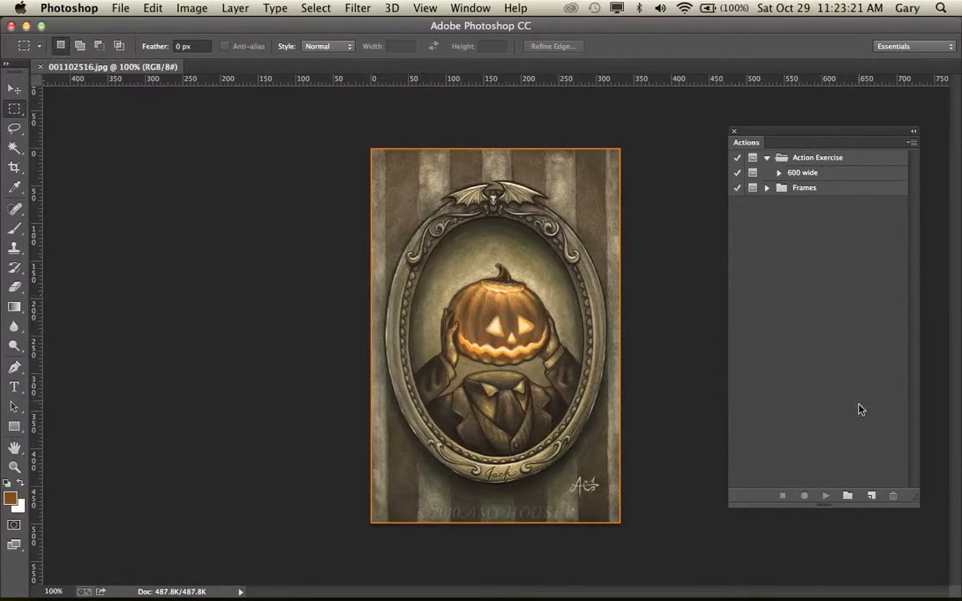
Create a new action set named with the author's surname, collapse it and leave it selected.
click(847, 497)
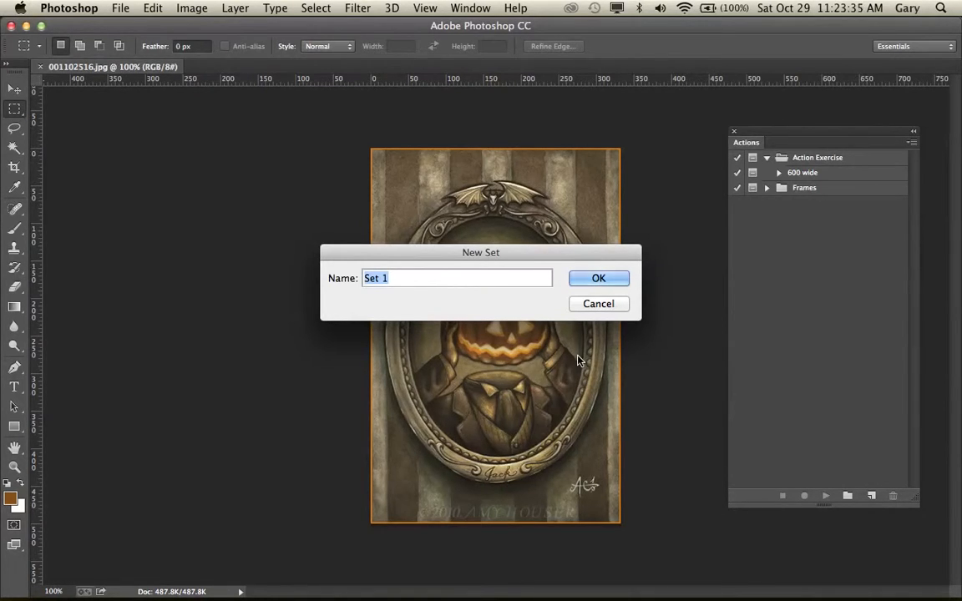
text(Townsend)
click(622, 286)
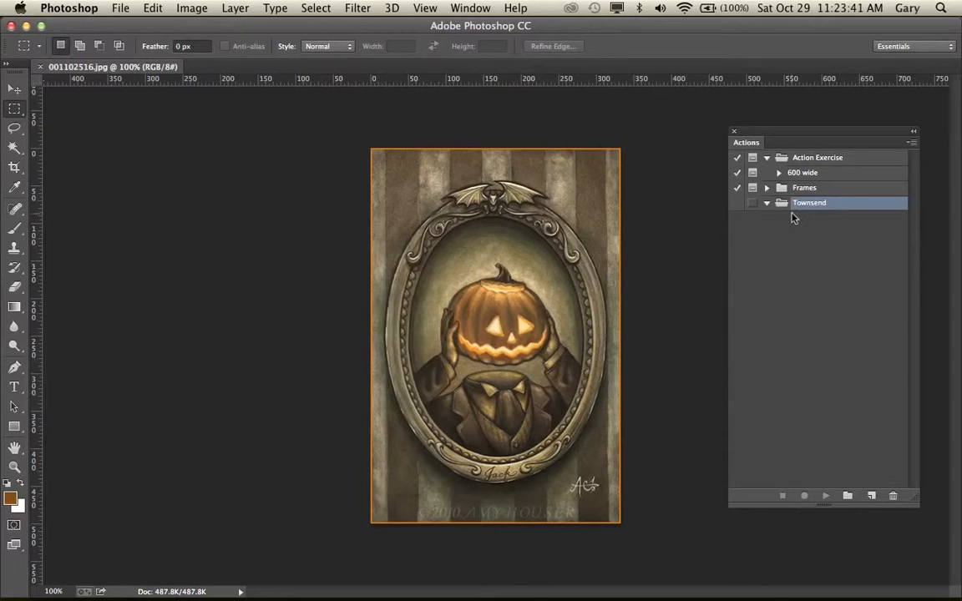
click(768, 204)
click(783, 251)
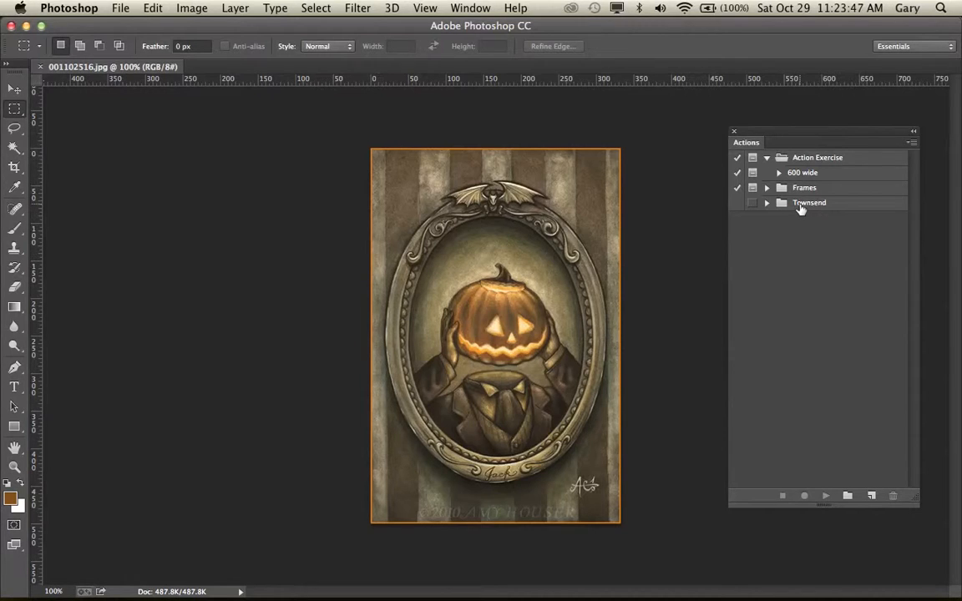
click(801, 209)
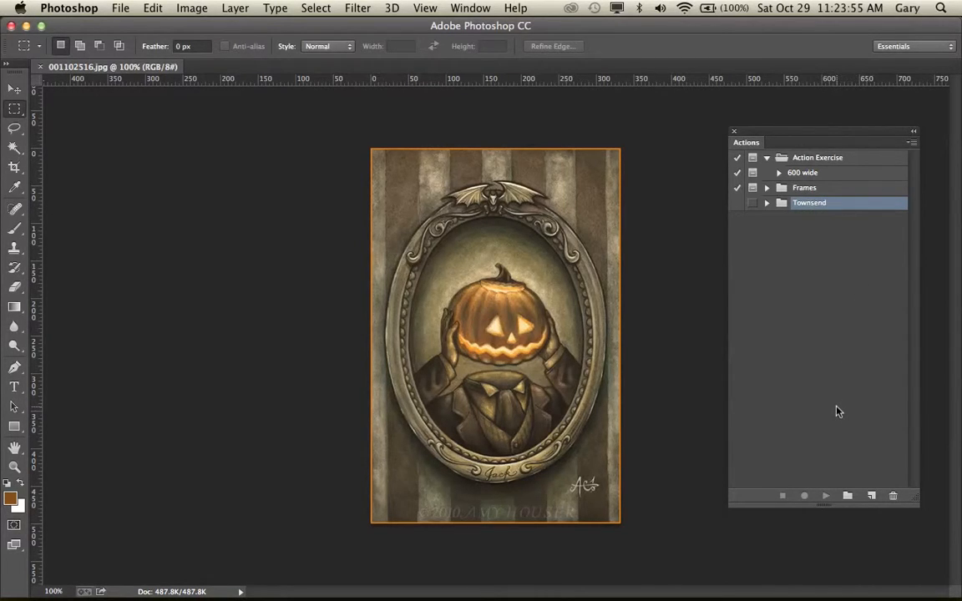
Create an action named 8080 Sepia in the new set, colour it Orange and start recording.
click(871, 498)
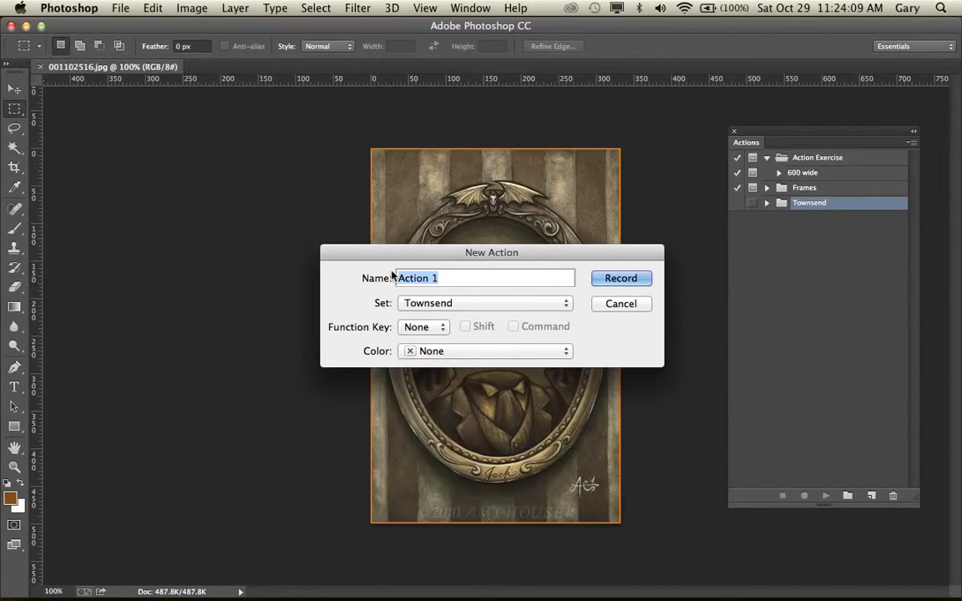
text(8080)
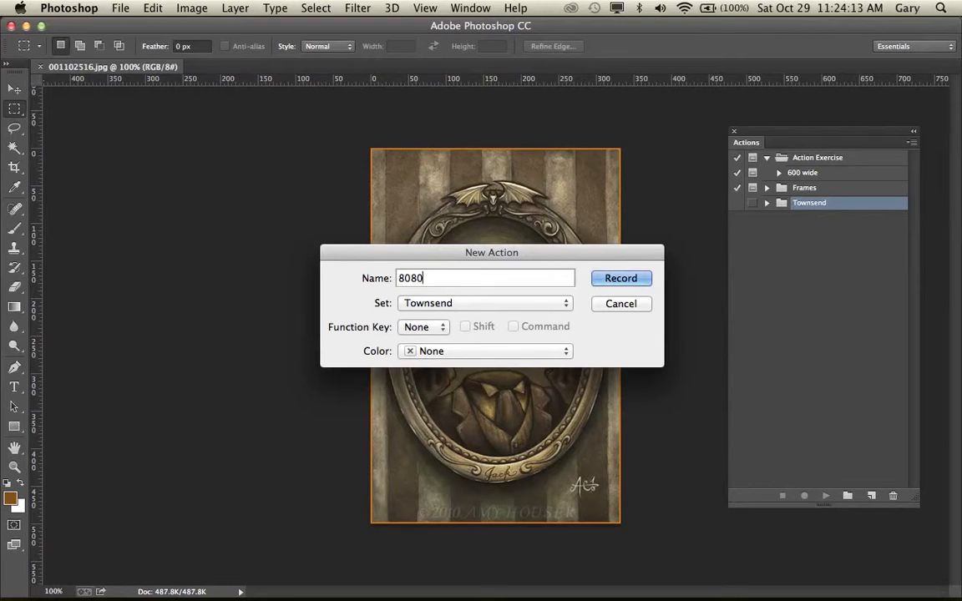
text(Sepia)
click(426, 280)
key(BackSpace)
click(424, 278)
click(426, 352)
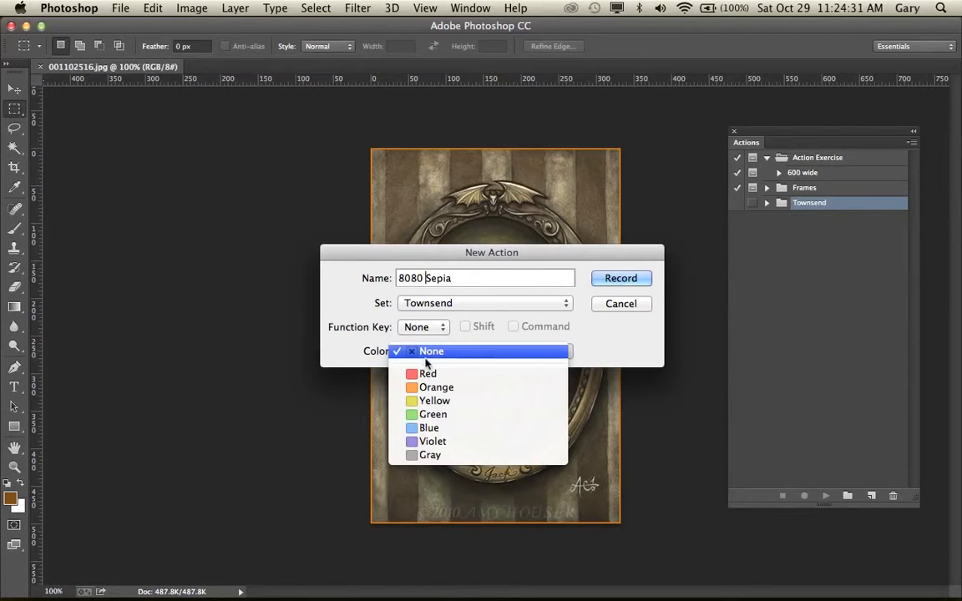
click(437, 387)
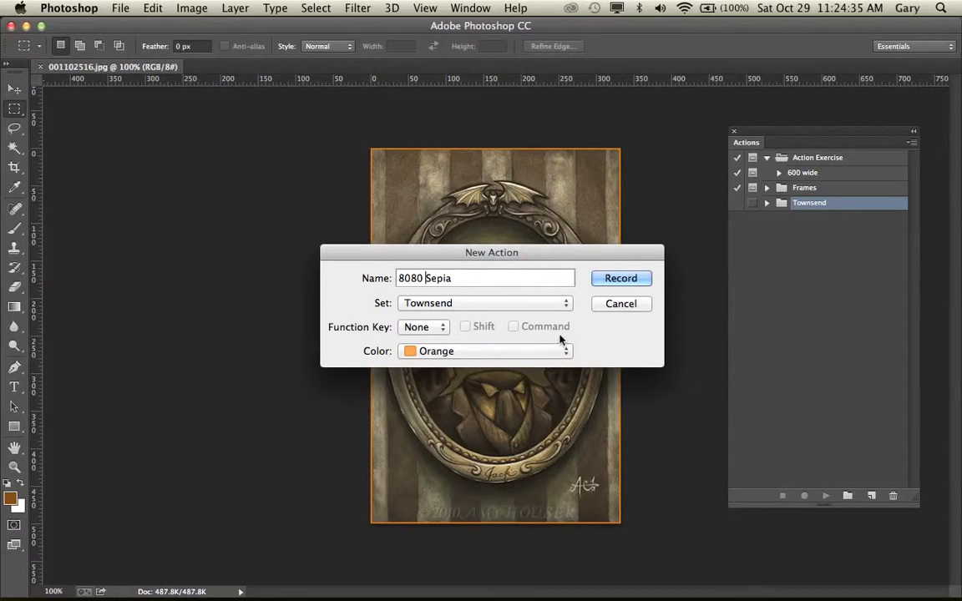
click(600, 284)
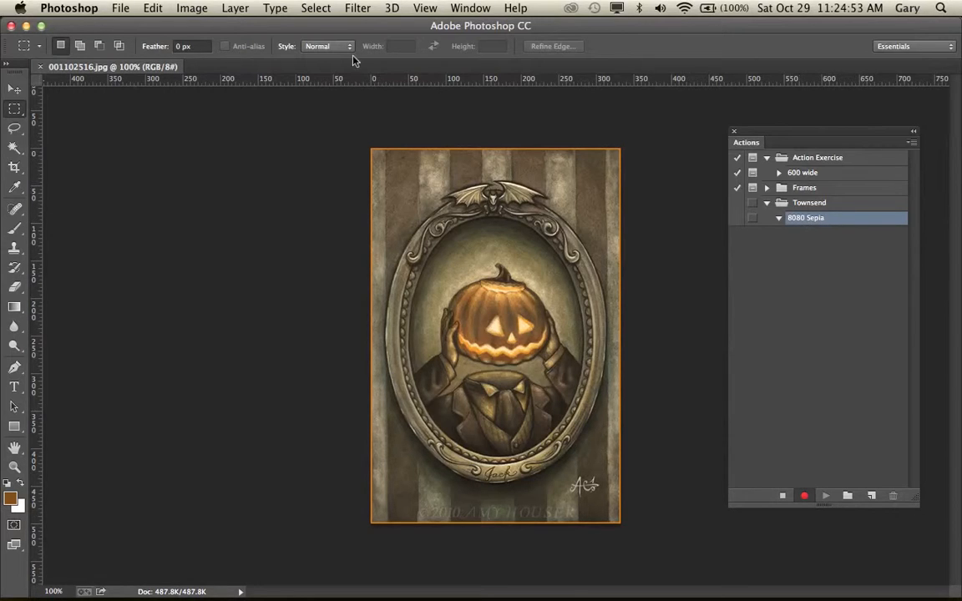
Record a Black & White adjustment with the Default preset on the pumpkin image and inspect its recorded settings.
click(177, 11)
mouse_move(198, 50)
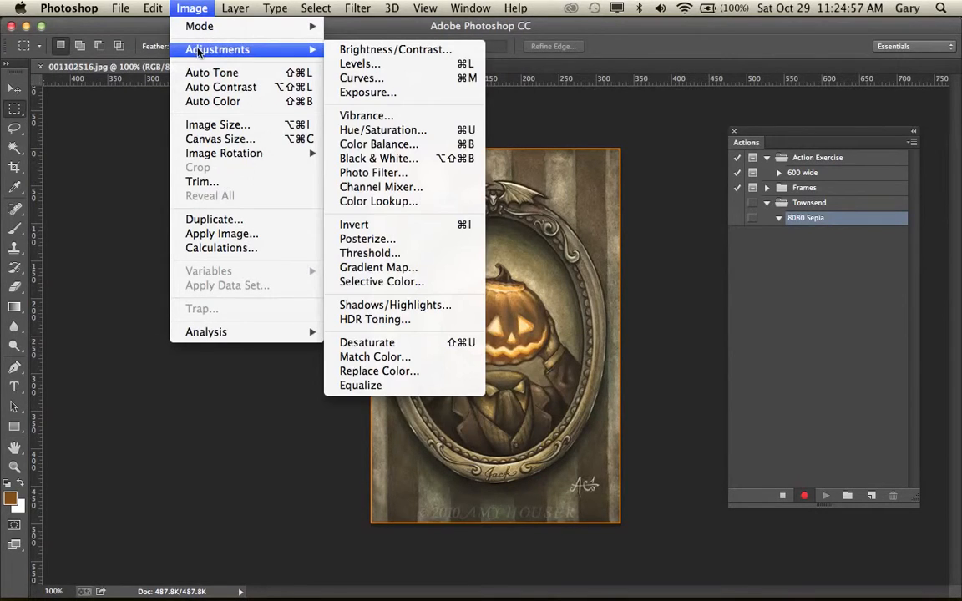
click(362, 166)
drag(451, 79, 186, 107)
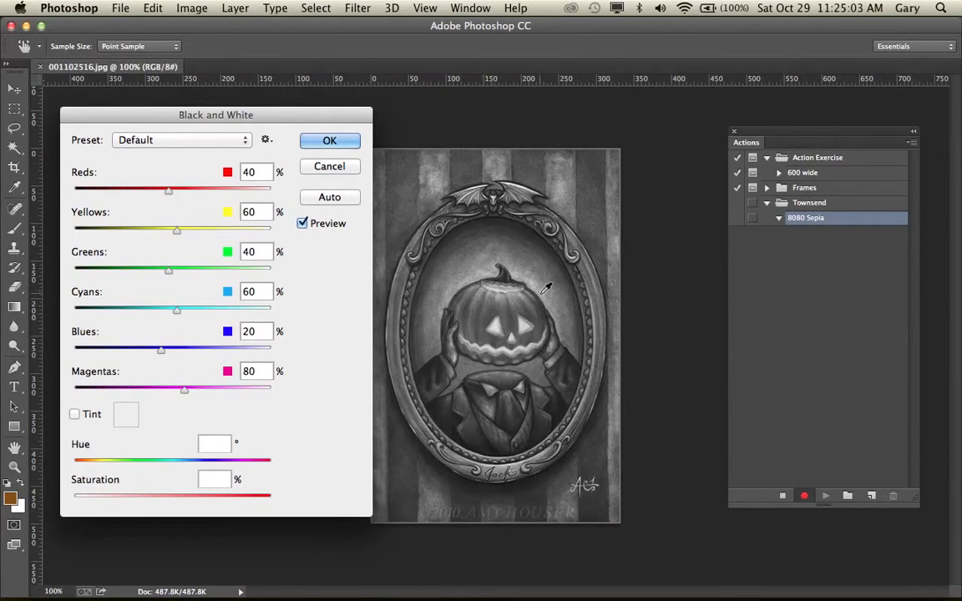
click(327, 143)
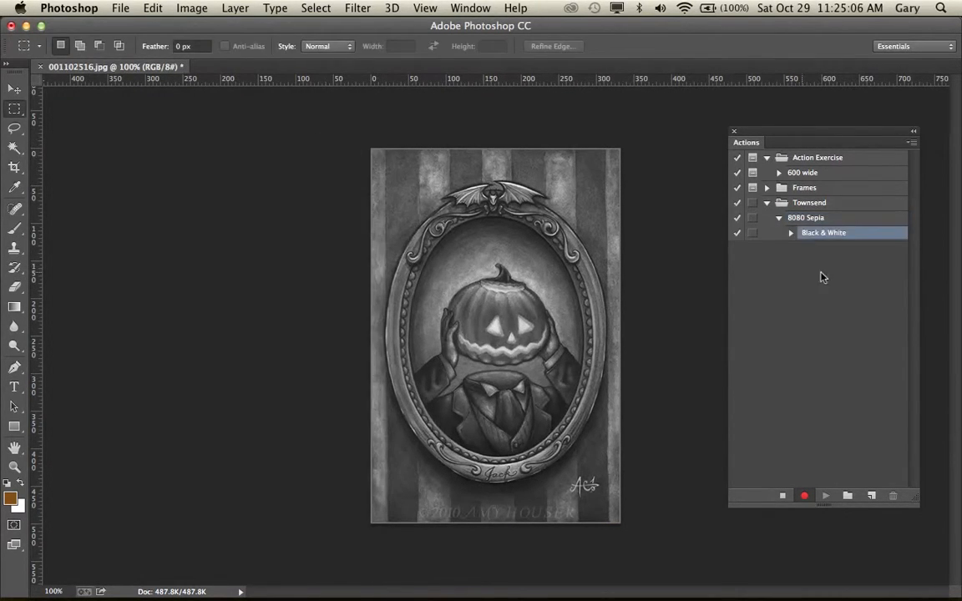
click(790, 233)
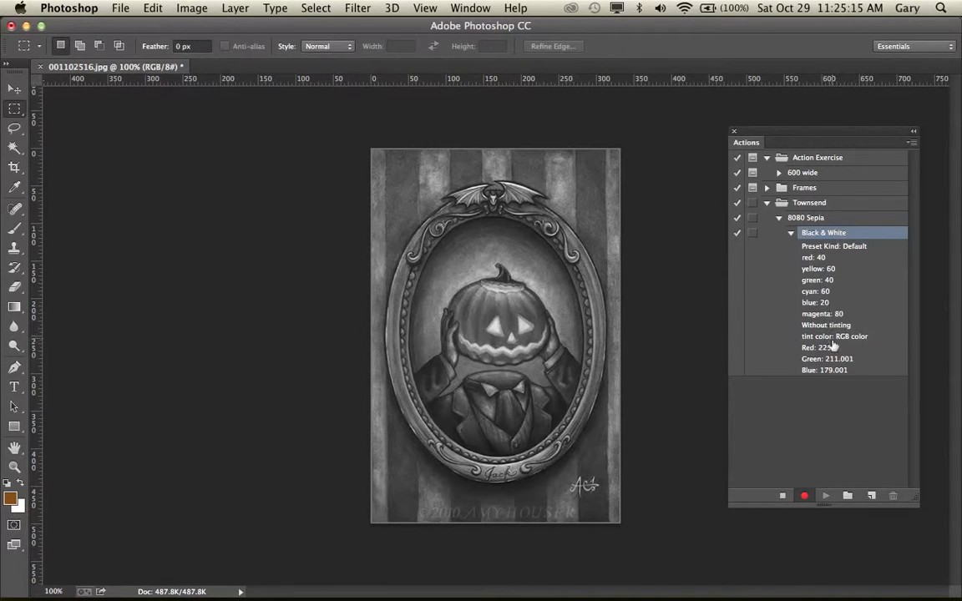
click(791, 234)
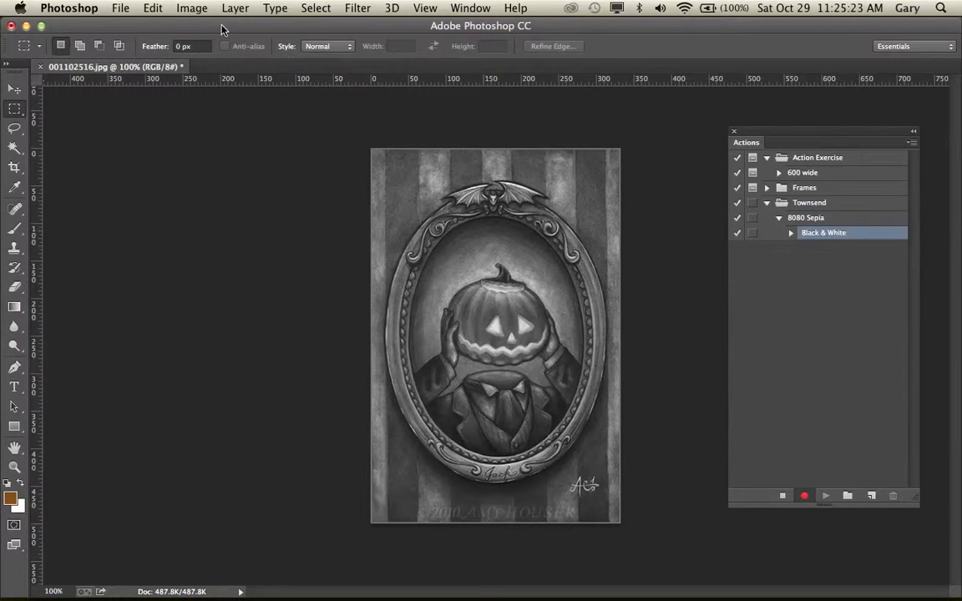
Record resizing the image to 80 by 80 pixels without constrained proportions and inspect the recorded Image Size settings.
click(192, 8)
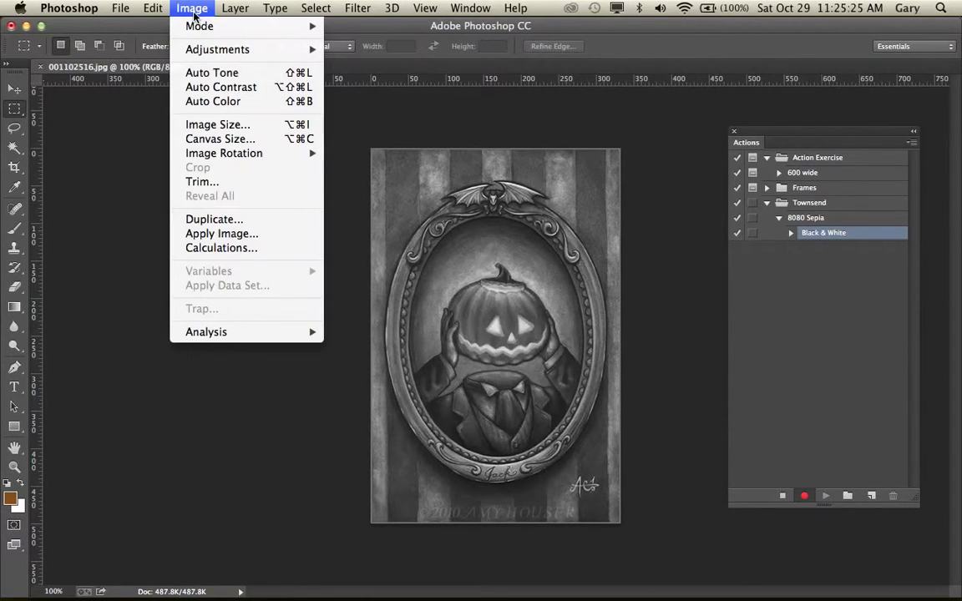
click(195, 124)
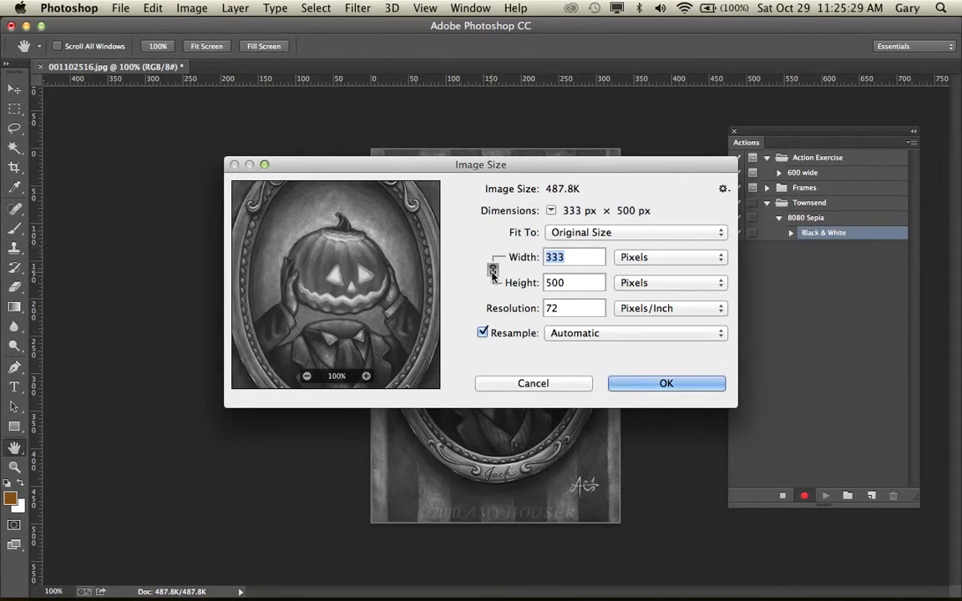
click(493, 270)
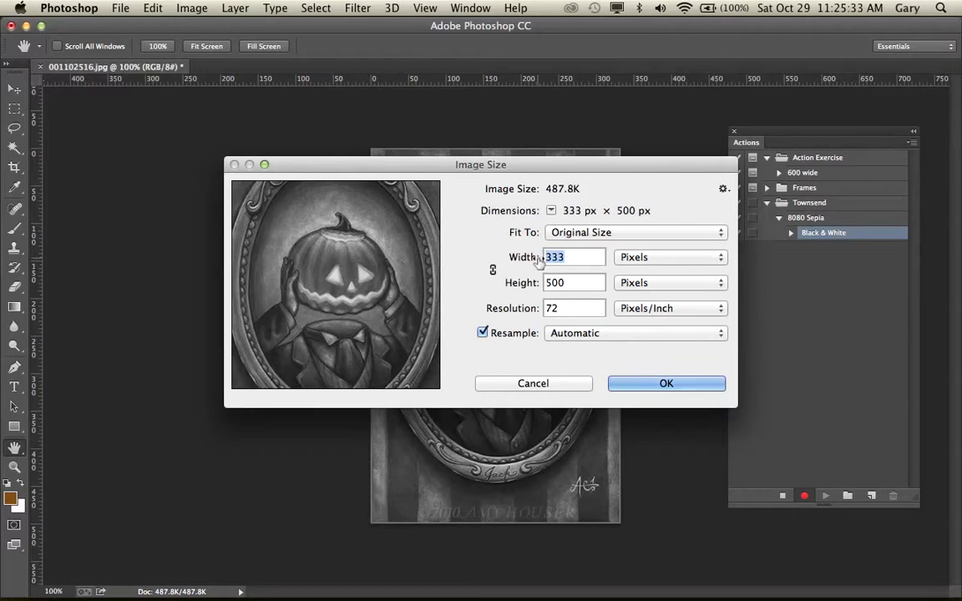
text(80)
key(Tab)
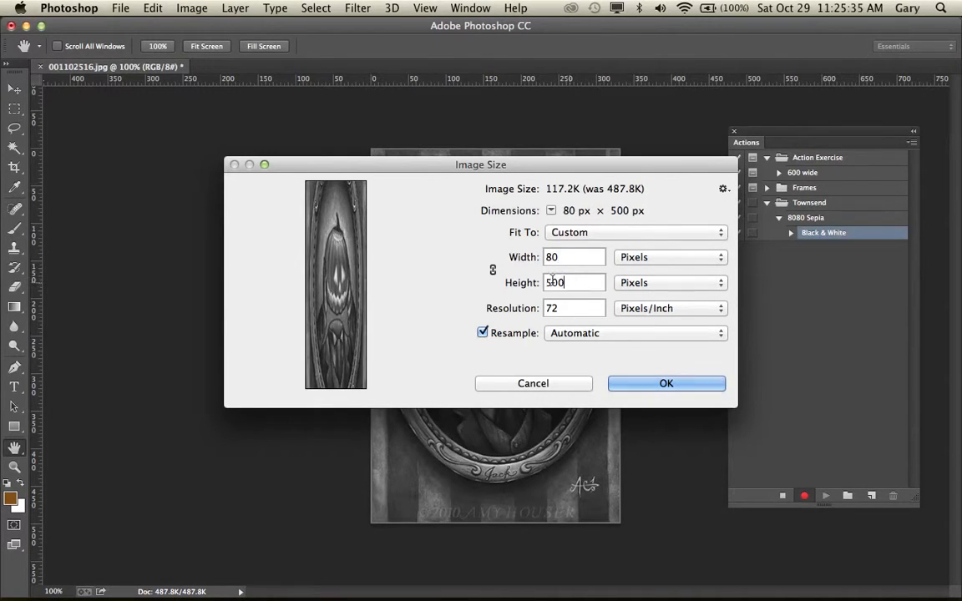
text(80)
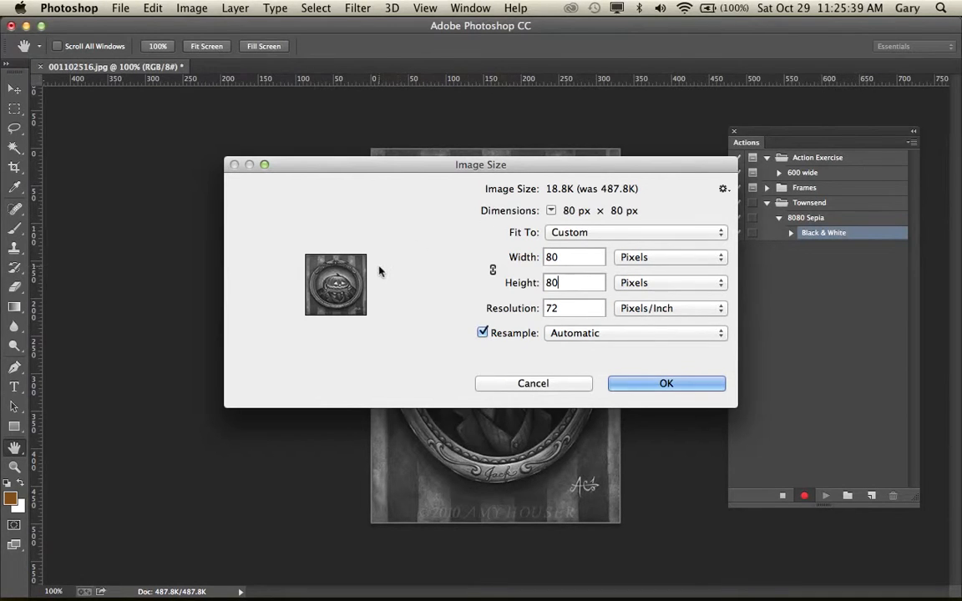
click(643, 382)
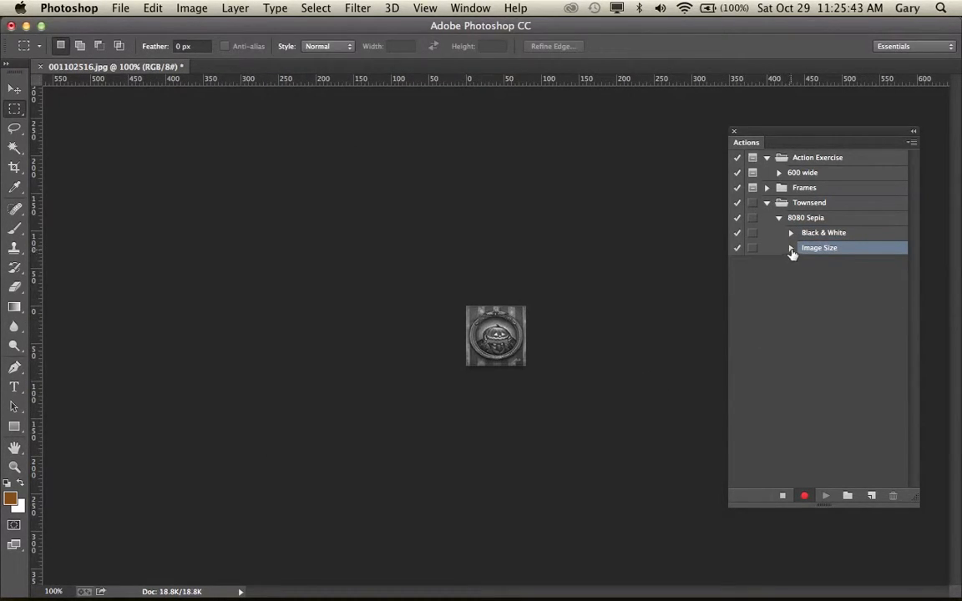
click(791, 249)
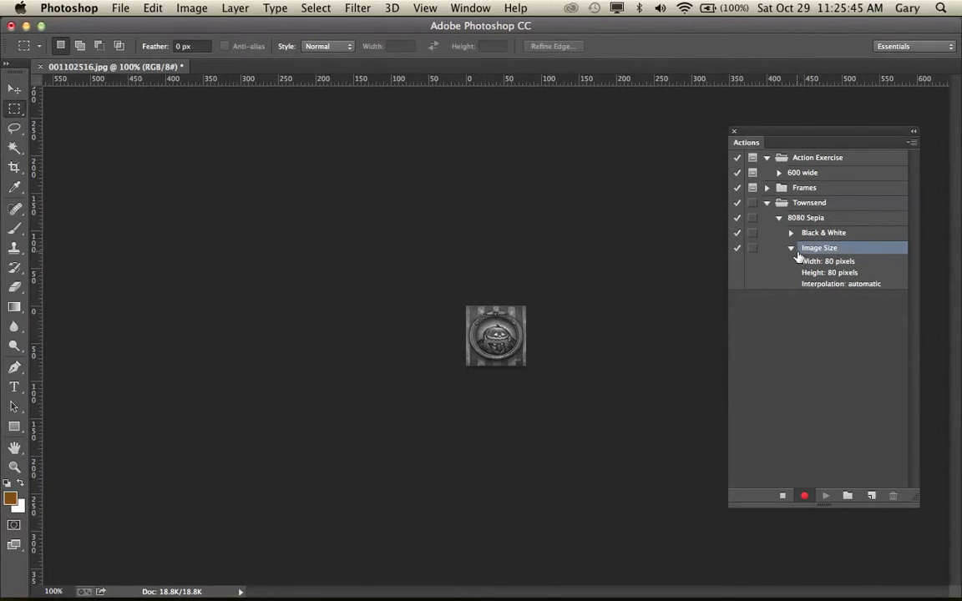
click(791, 248)
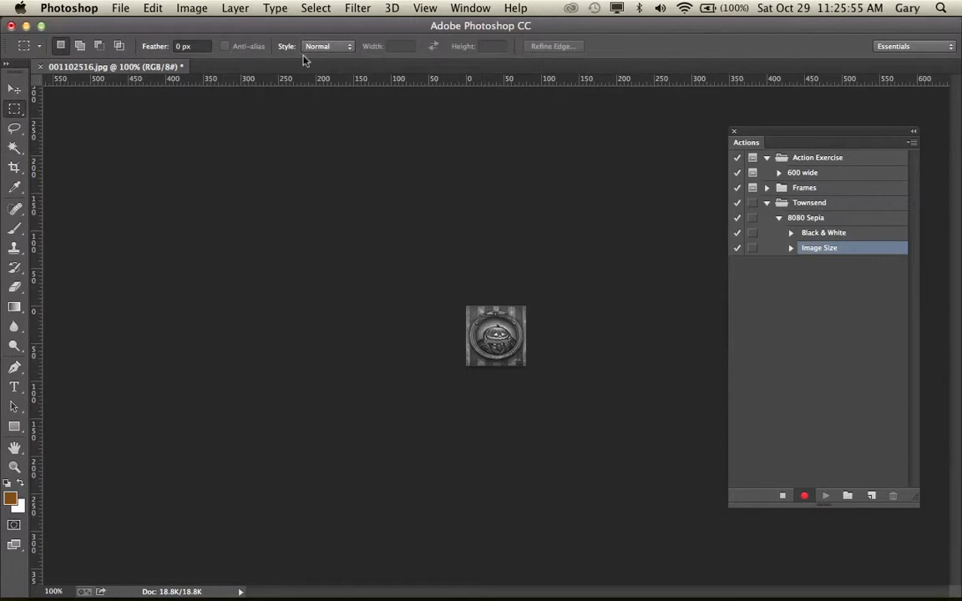
Record a Hue/Saturation adjustment with Colorize enabled and the hue set to 61, and inspect its recorded settings.
key(super+u)
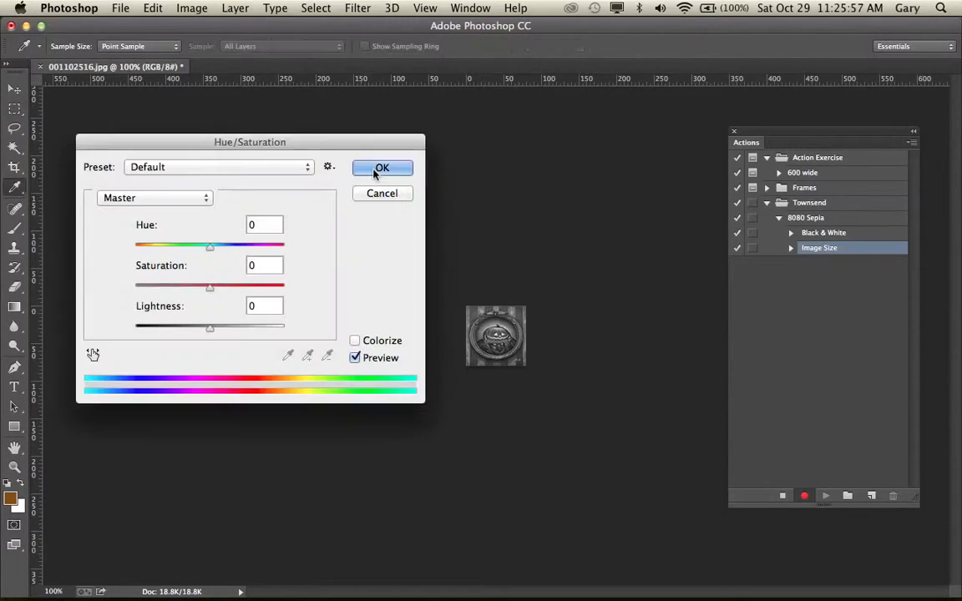
drag(369, 150, 363, 243)
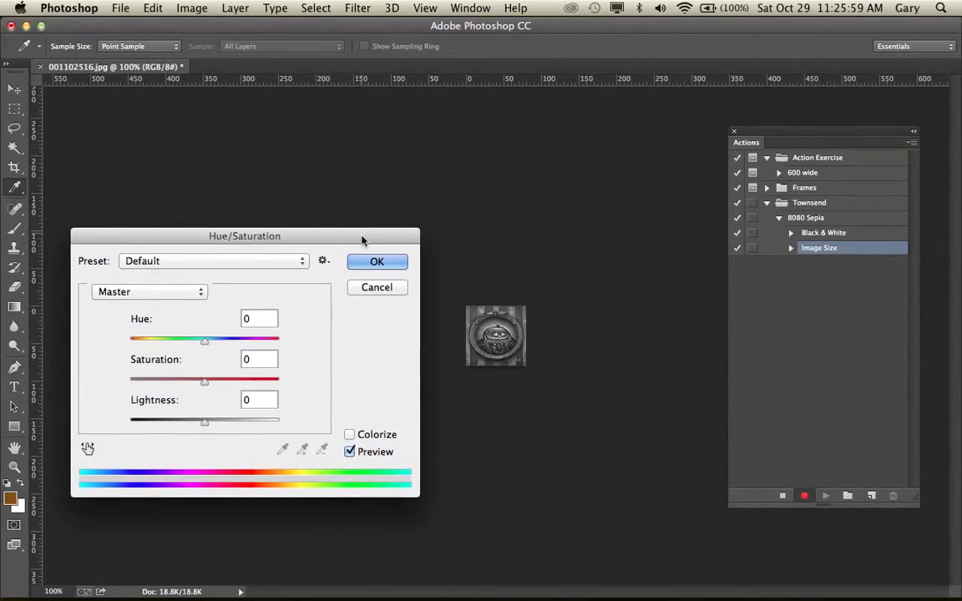
click(350, 435)
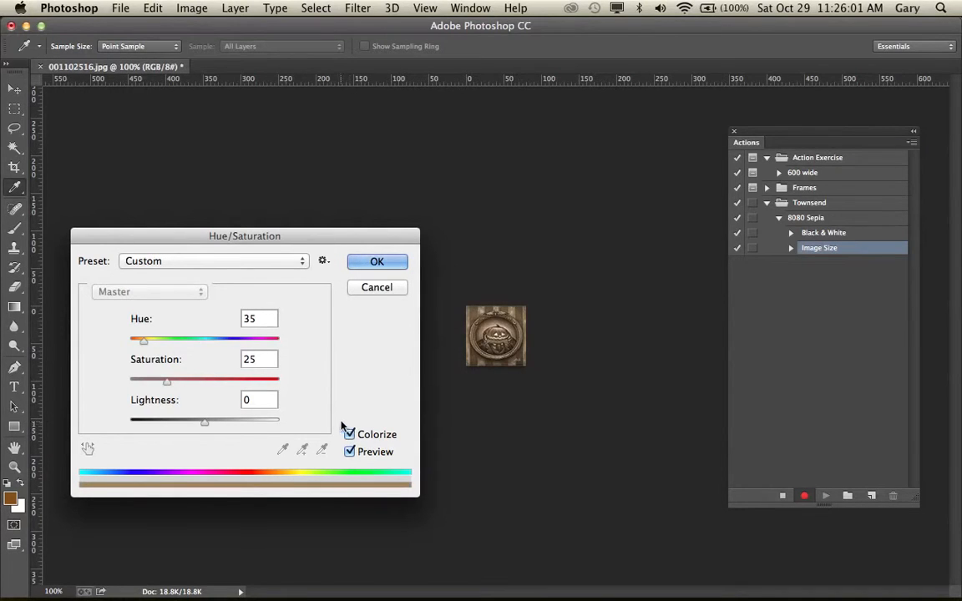
mouse_move(146, 340)
mouse_down()
mouse_move(197, 358)
mouse_move(163, 337)
mouse_move(165, 355)
mouse_move(157, 338)
mouse_move(156, 351)
mouse_up()
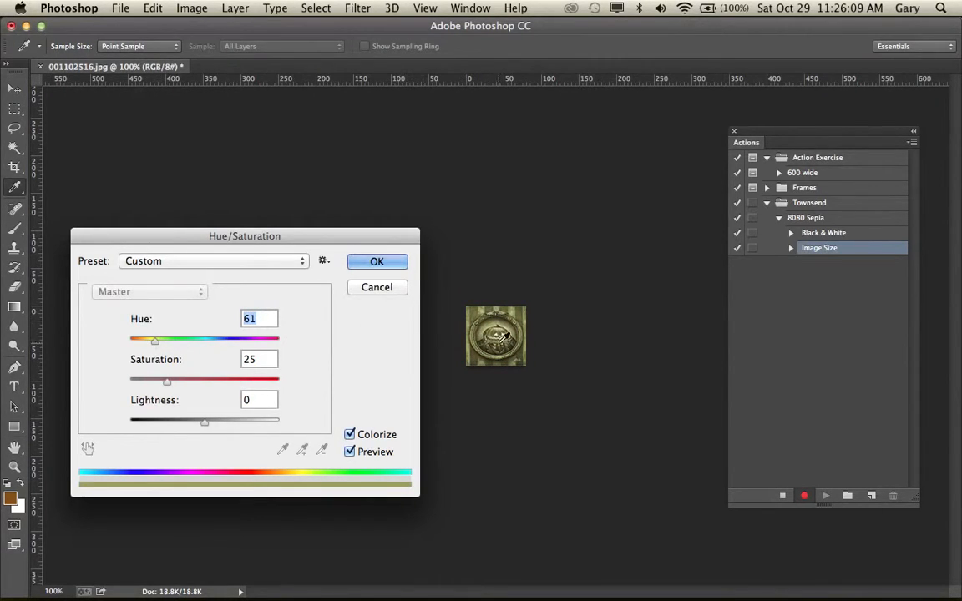
click(377, 263)
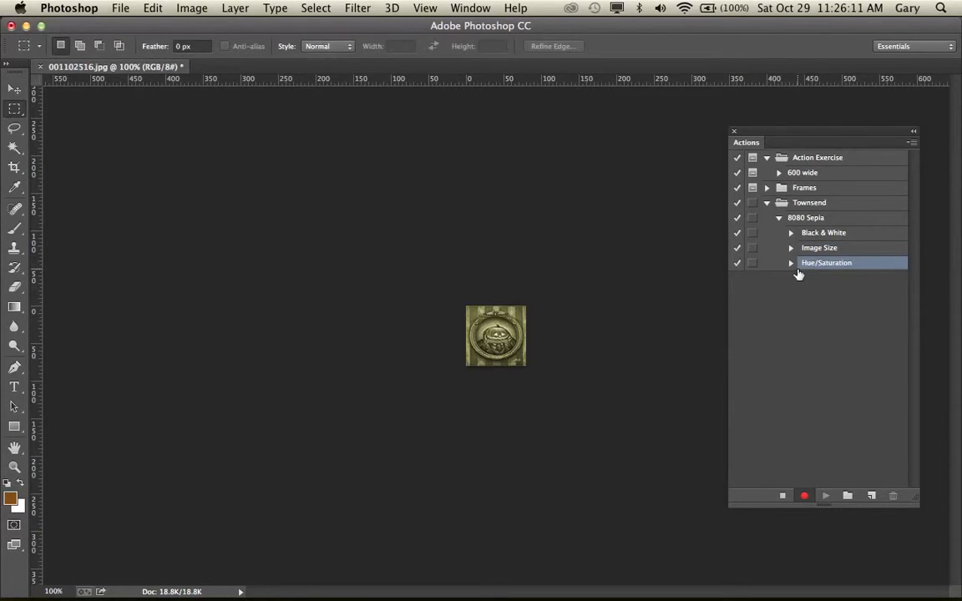
click(791, 265)
click(792, 265)
Record a horizontal canvas flip of the thumbnail and inspect its recorded axis.
click(192, 9)
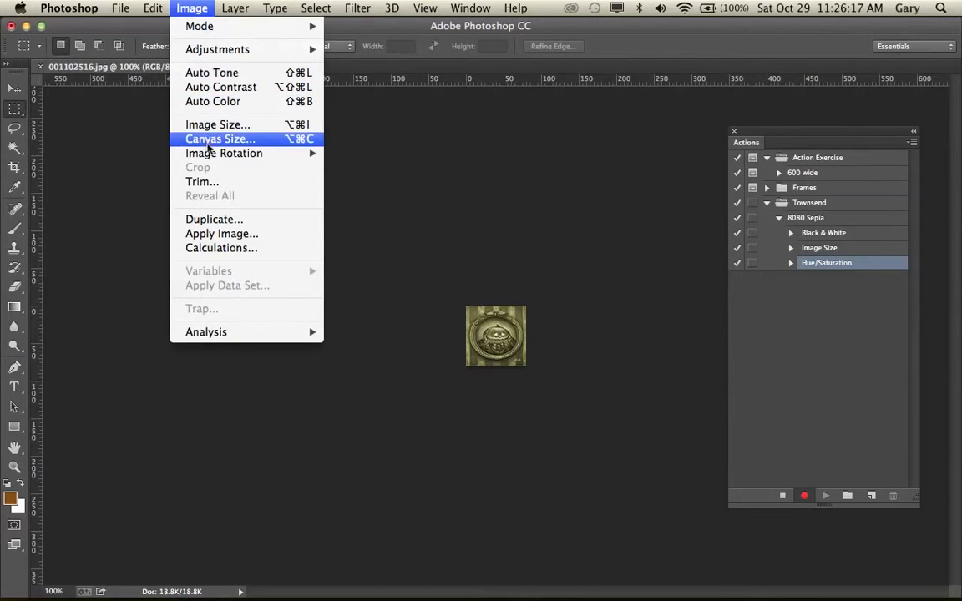
mouse_move(216, 157)
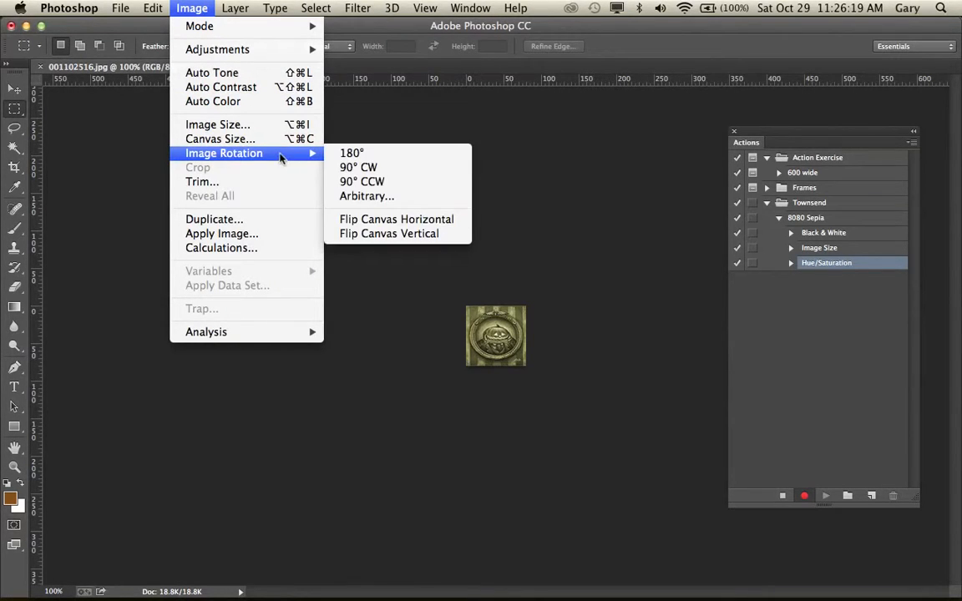
click(368, 222)
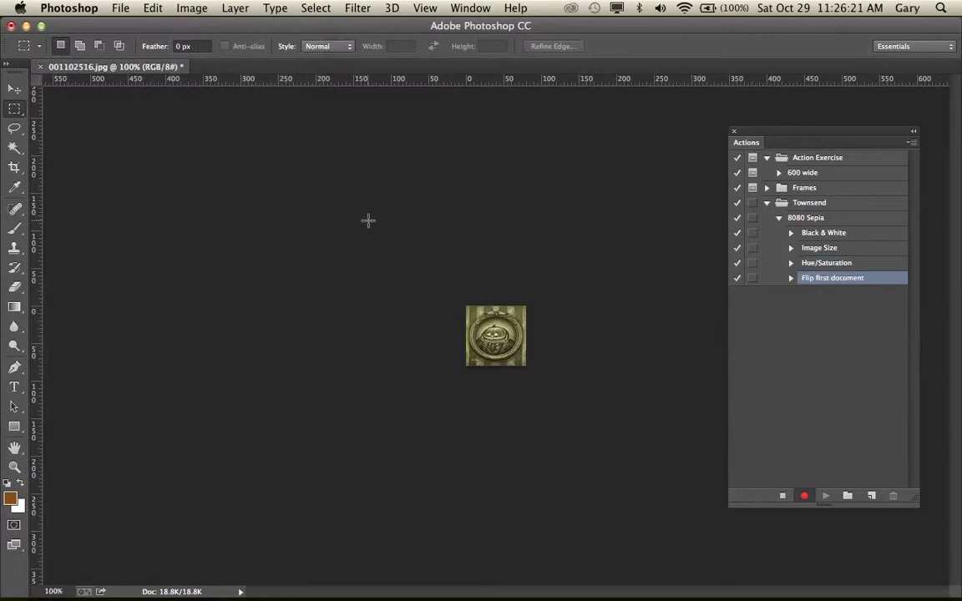
click(791, 280)
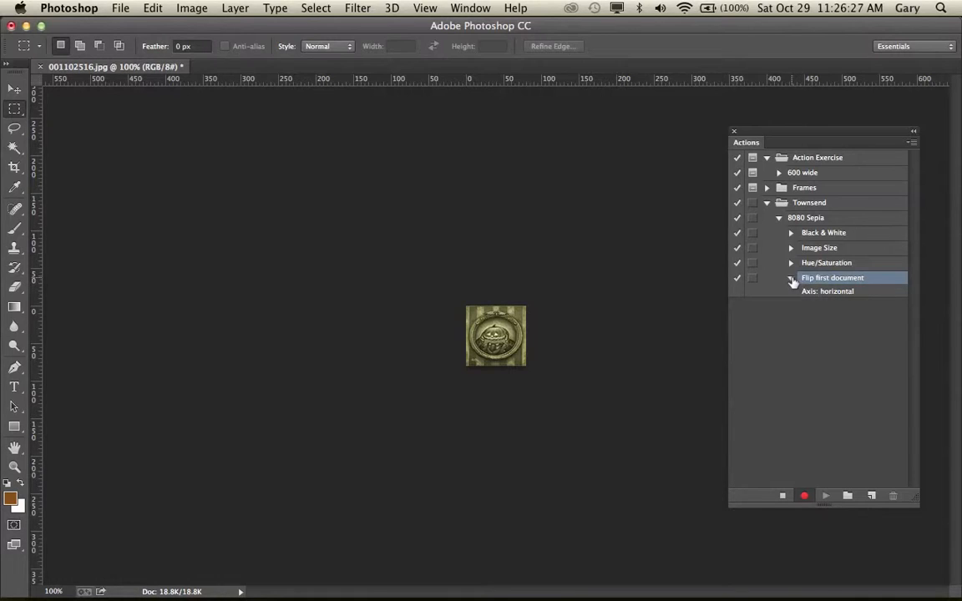
click(791, 279)
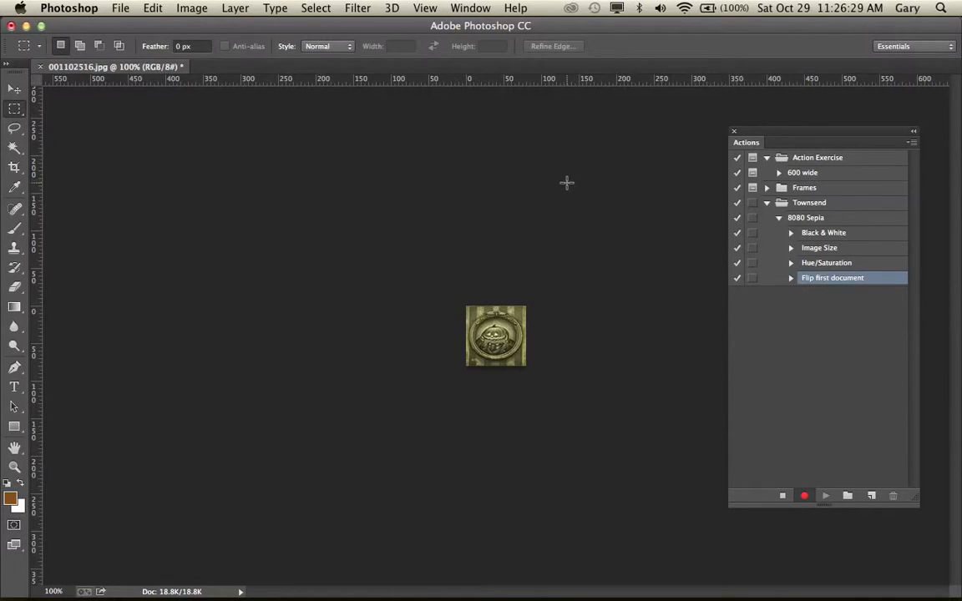
Record a 3 px inside stroke in dark red 7f1010 around the whole selected thumbnail and inspect its recorded settings.
key(super+a)
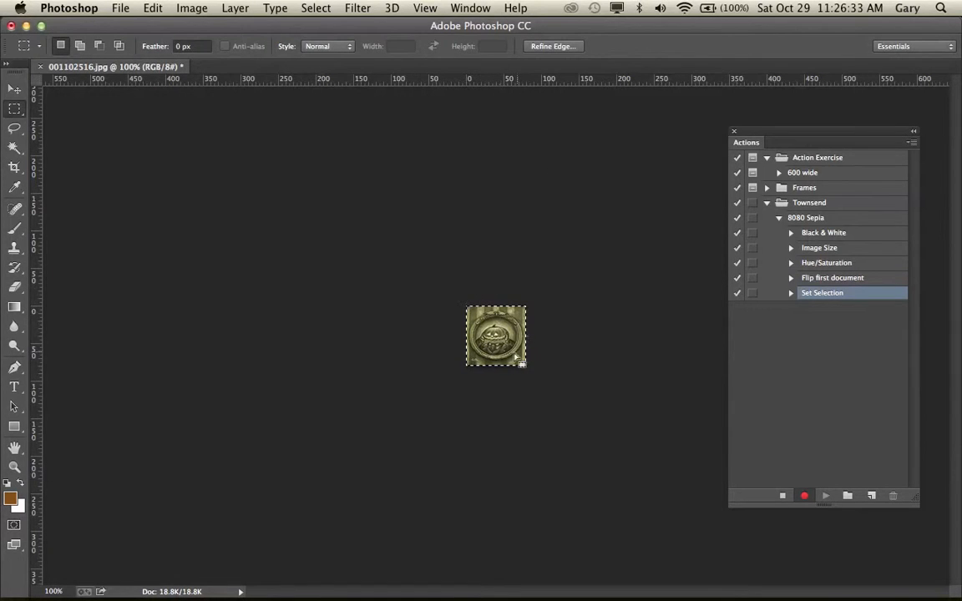
click(154, 9)
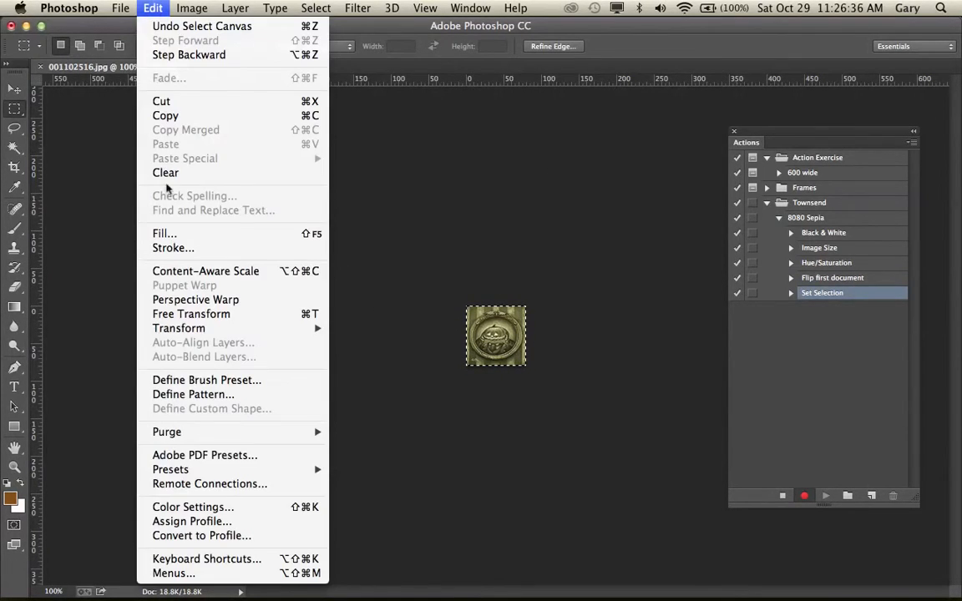
click(173, 248)
click(423, 239)
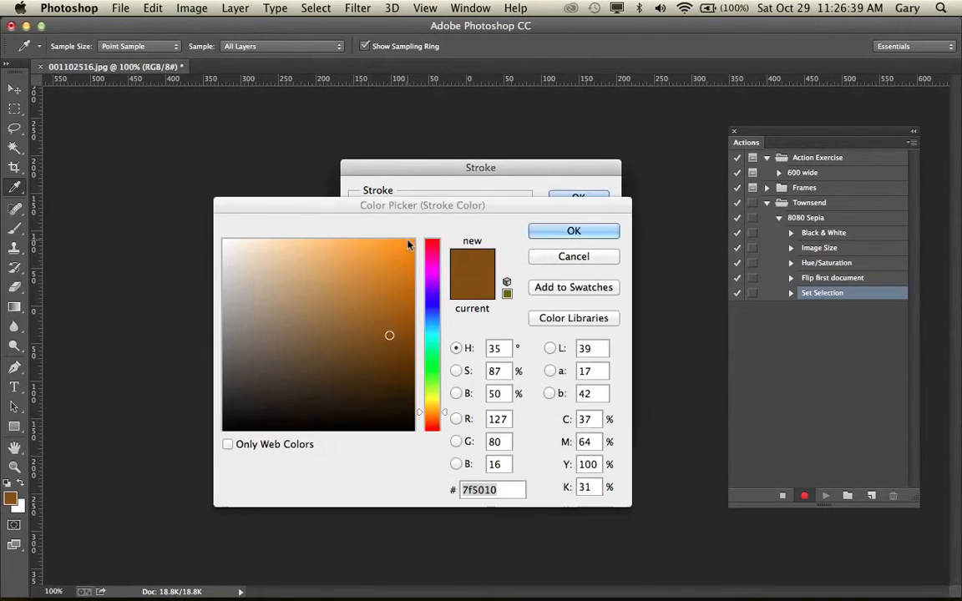
drag(427, 255, 428, 239)
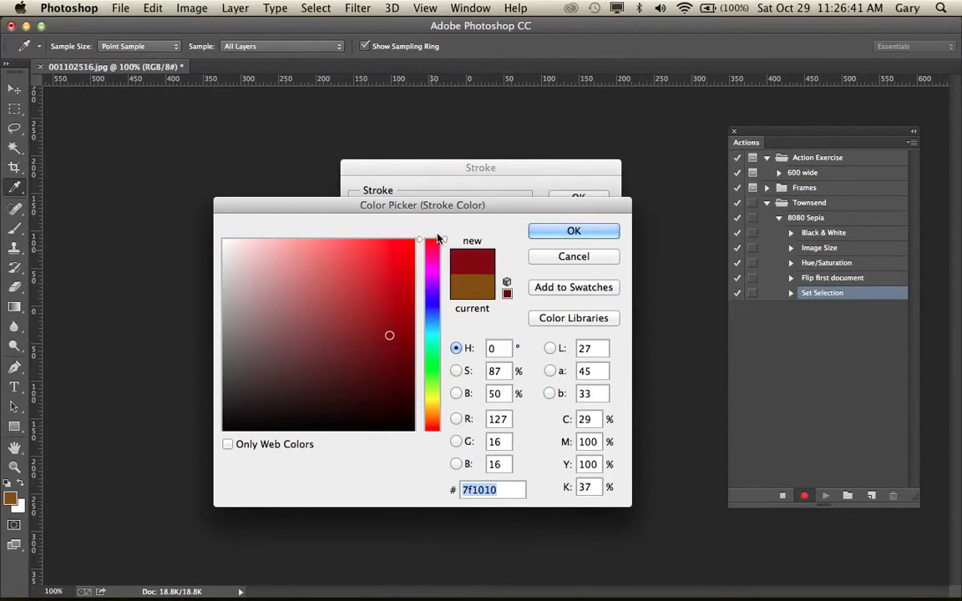
click(543, 233)
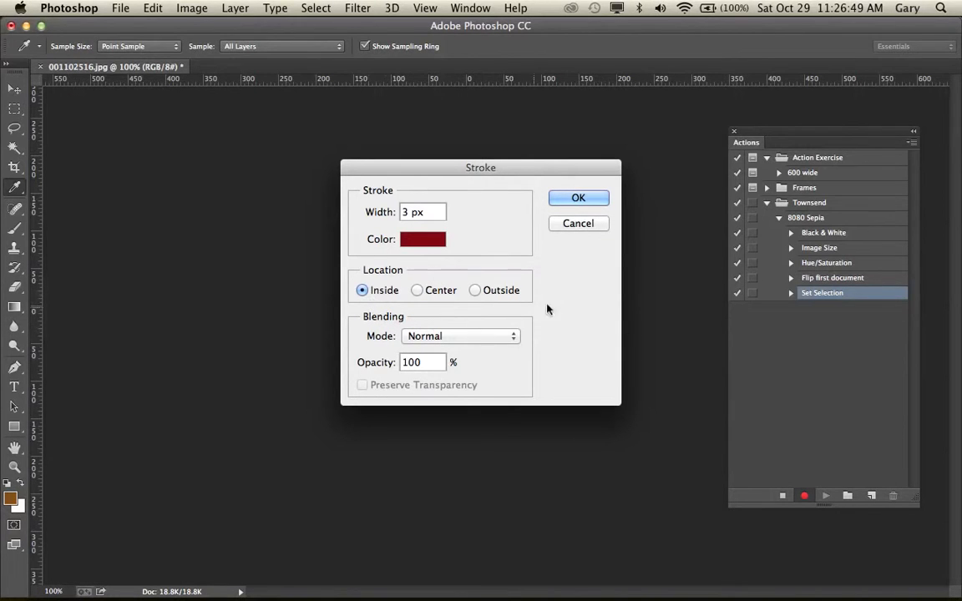
click(578, 199)
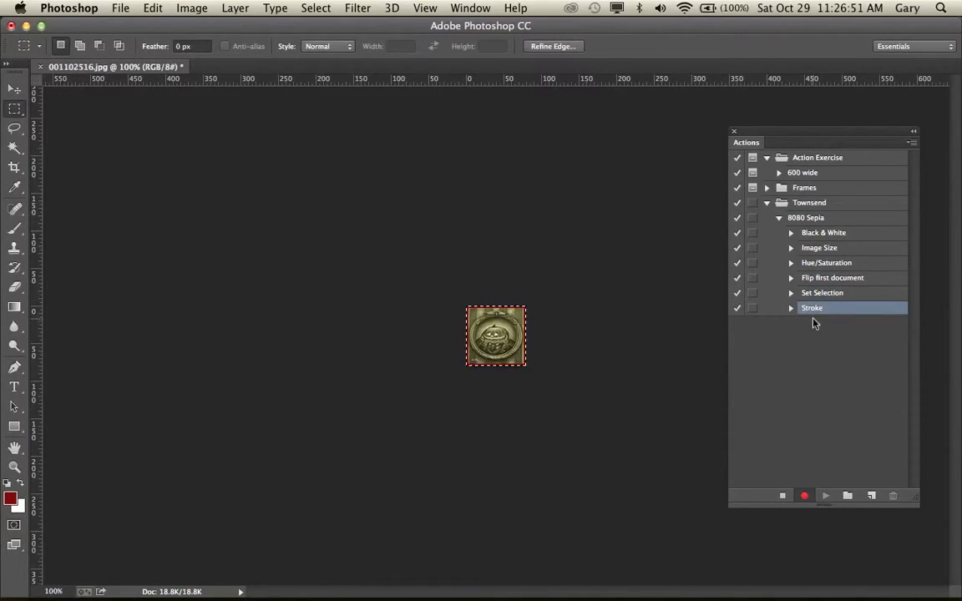
click(791, 308)
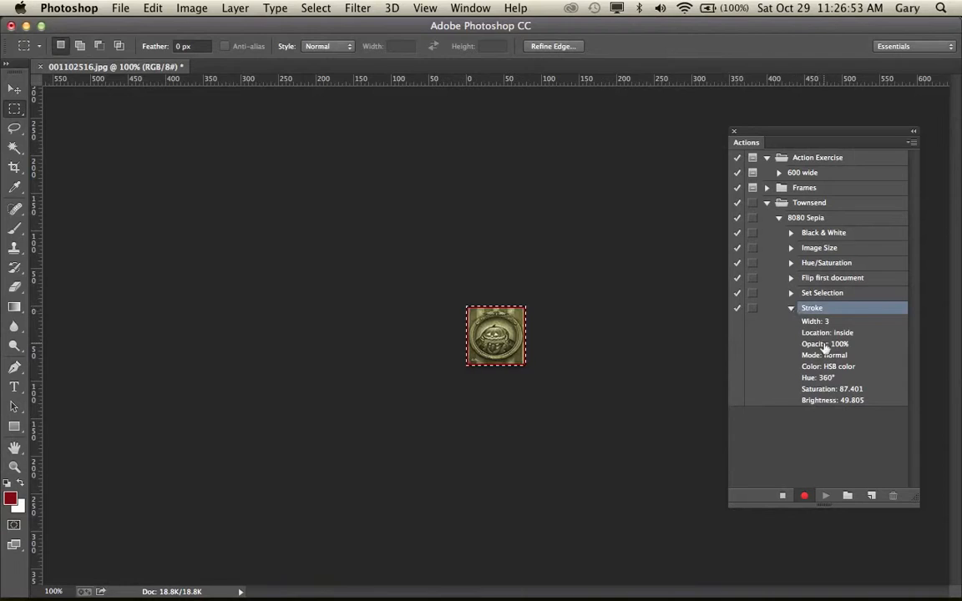
click(792, 309)
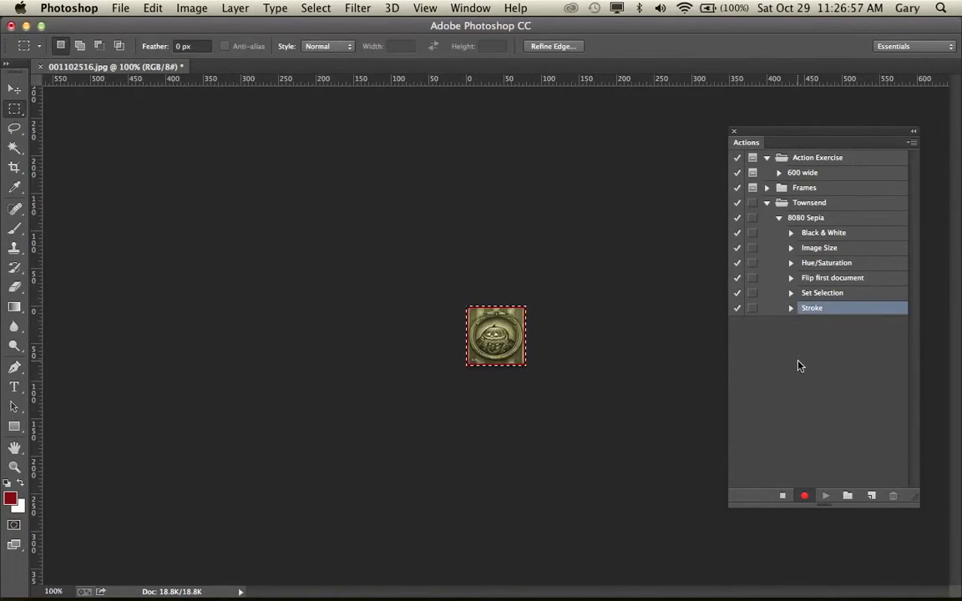
Record deselecting the thumbnail, then stop recording the 8080 Sepia action.
key(super+d)
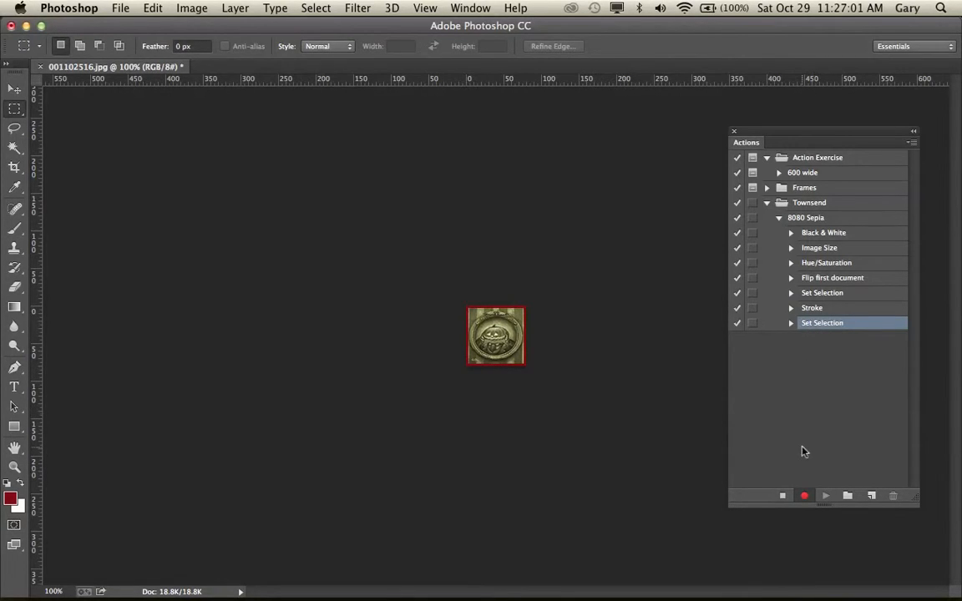
click(783, 497)
click(779, 218)
click(778, 218)
click(768, 205)
click(767, 205)
click(768, 205)
Display the actions in Button Mode.
click(913, 143)
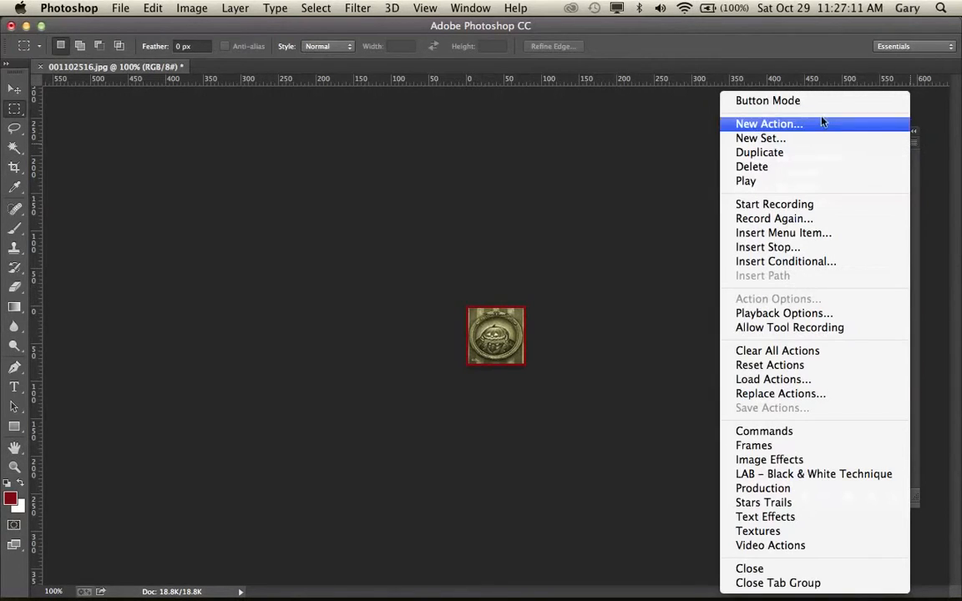
click(802, 104)
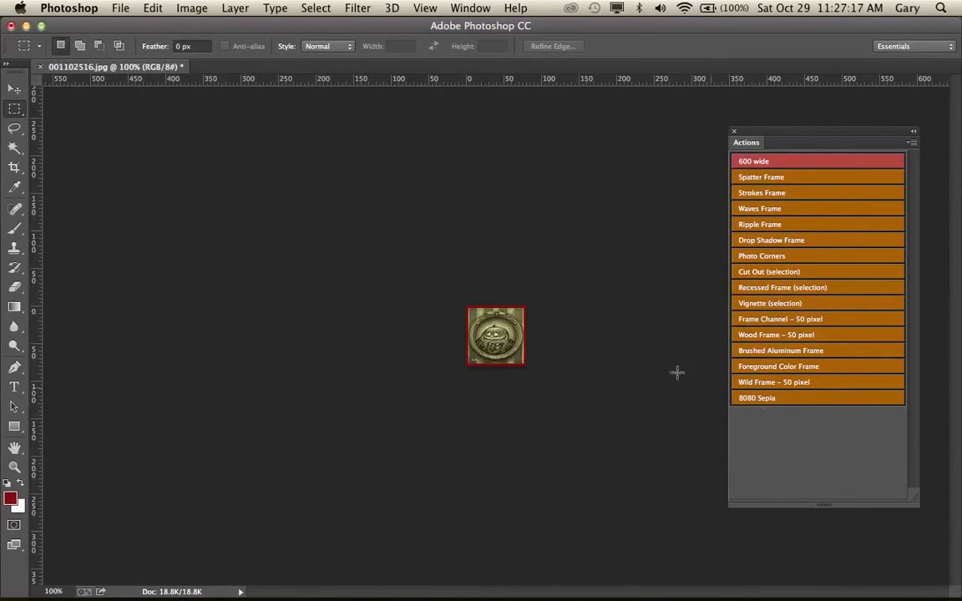
Open 002102516.jpg from the originals folder and run the 8080 Sepia action on it.
click(121, 10)
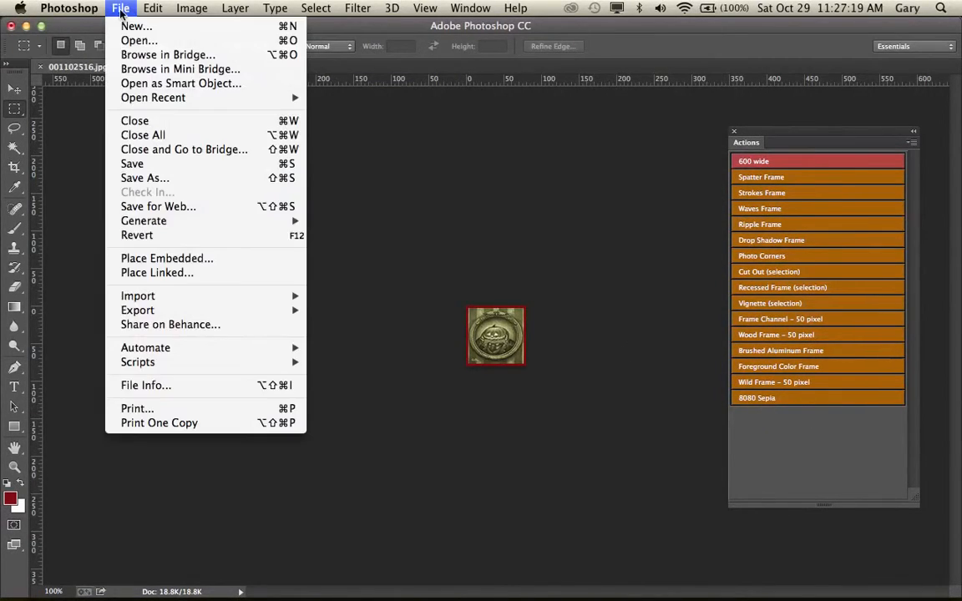
click(133, 42)
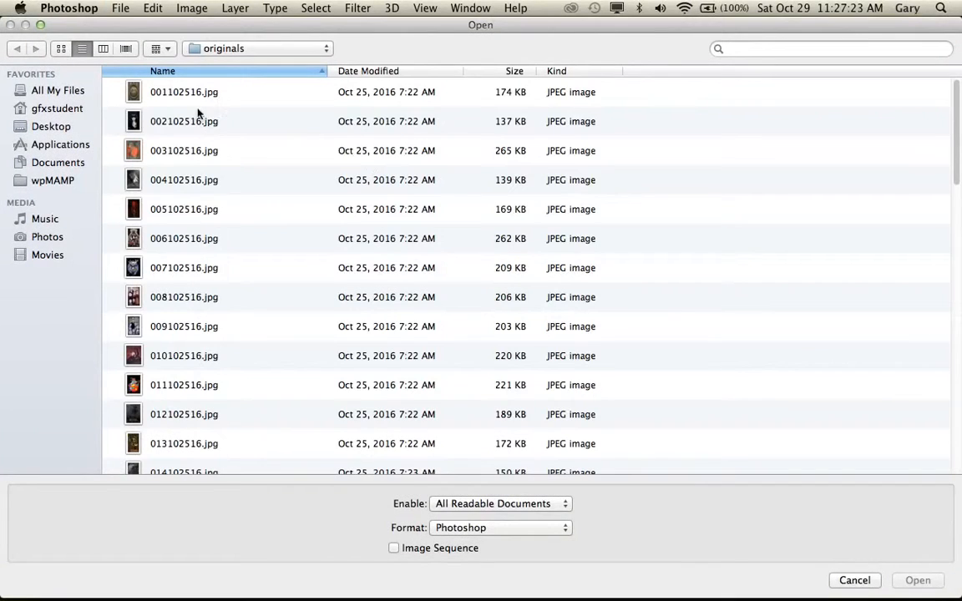
click(196, 121)
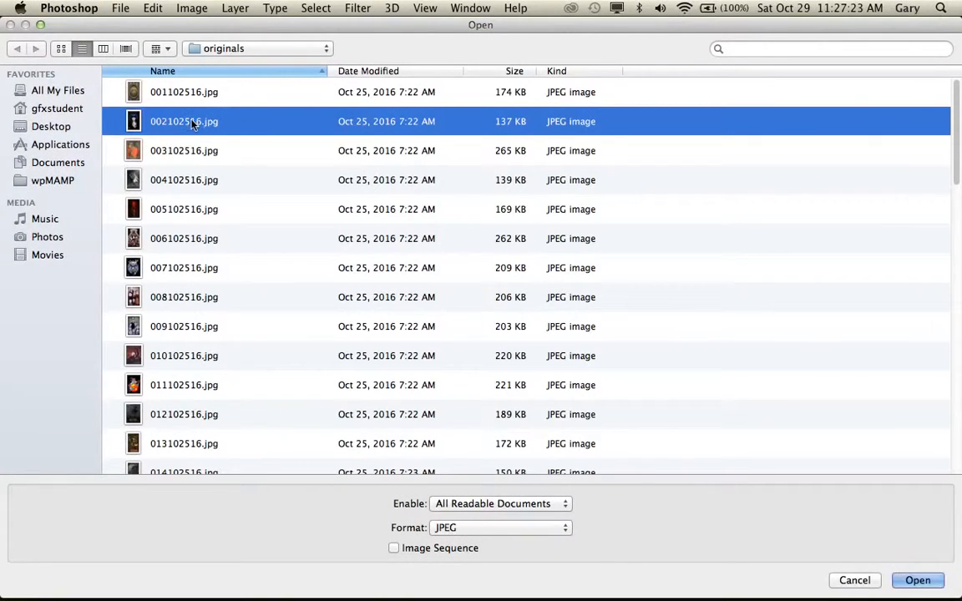
click(916, 580)
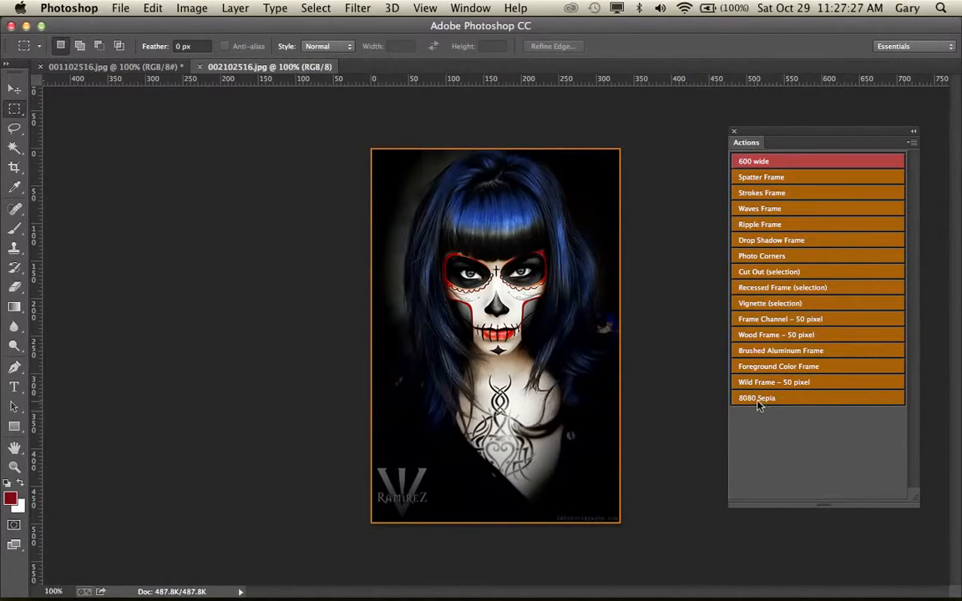
click(759, 401)
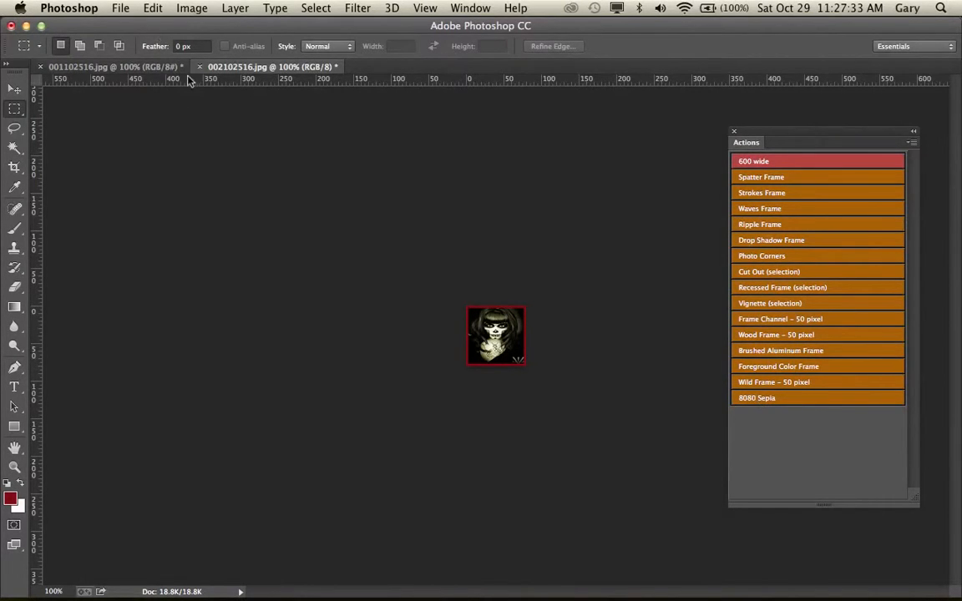
Open 003102516.jpg from the originals folder and run the 8080 Sepia action on it.
click(117, 8)
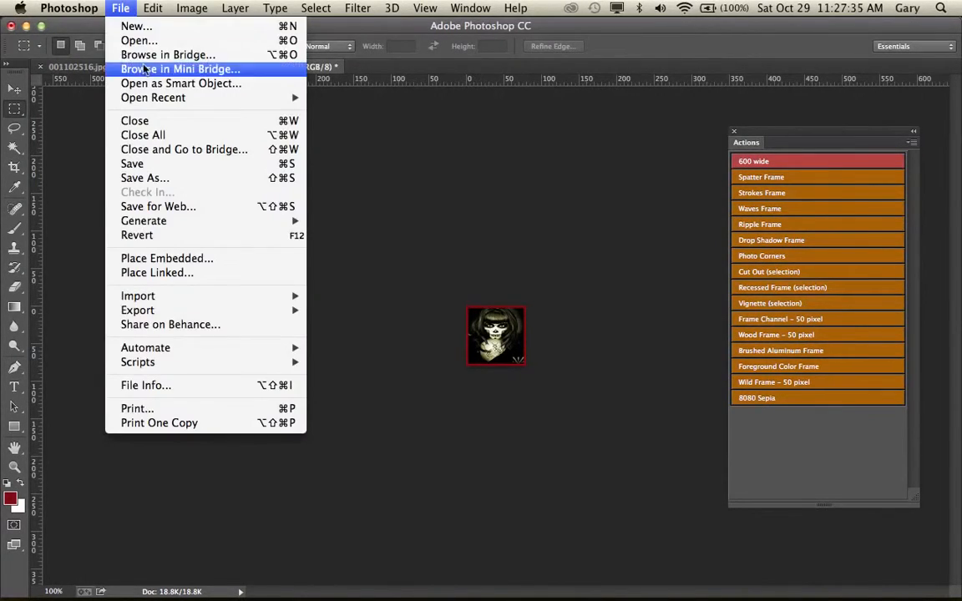
click(132, 40)
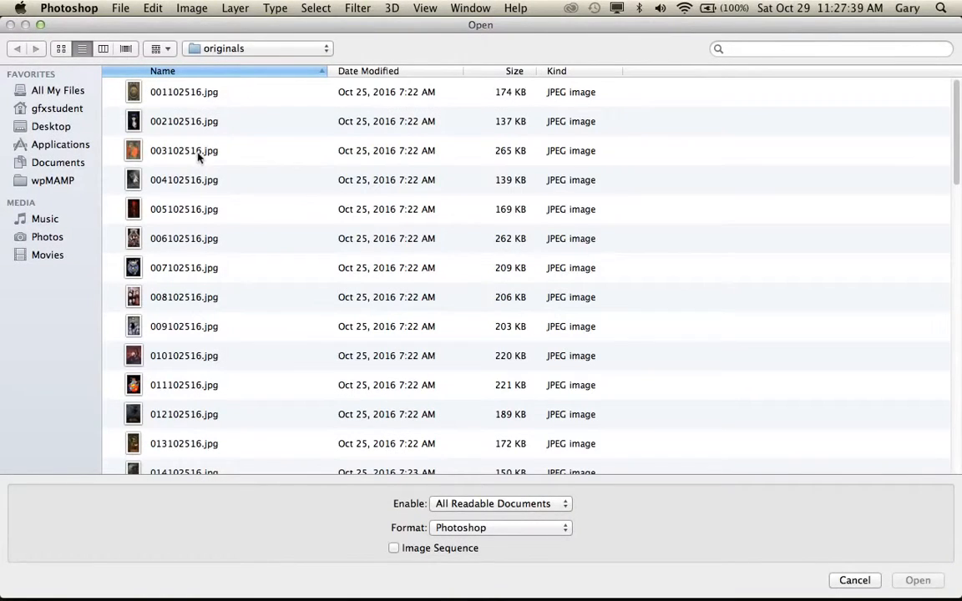
click(199, 152)
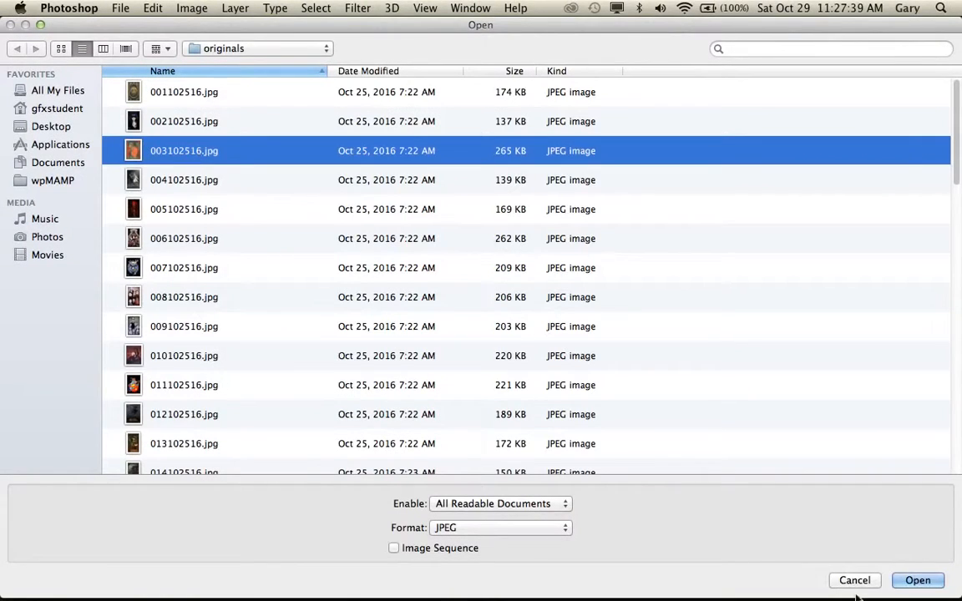
click(916, 579)
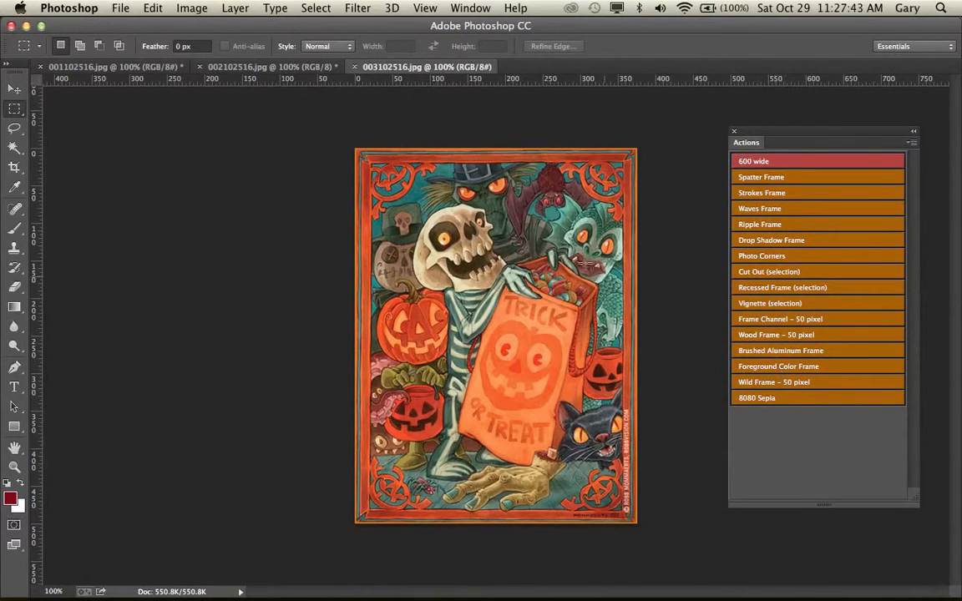
click(760, 404)
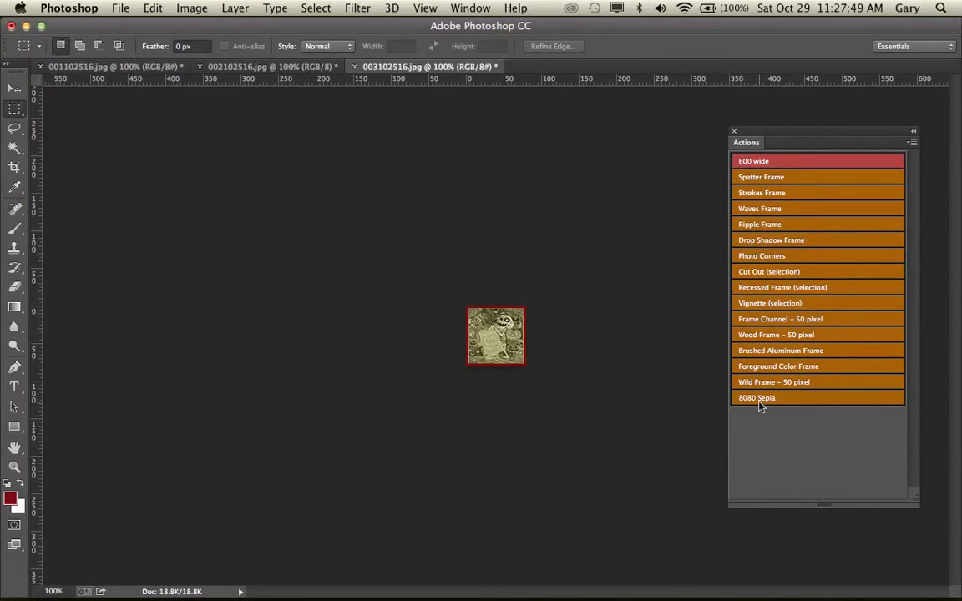
click(911, 142)
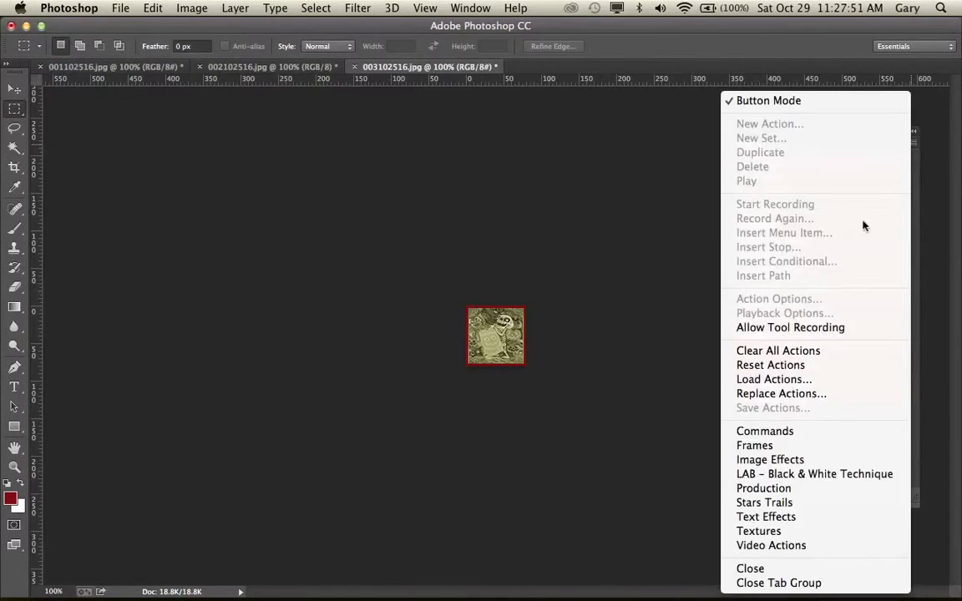
click(649, 187)
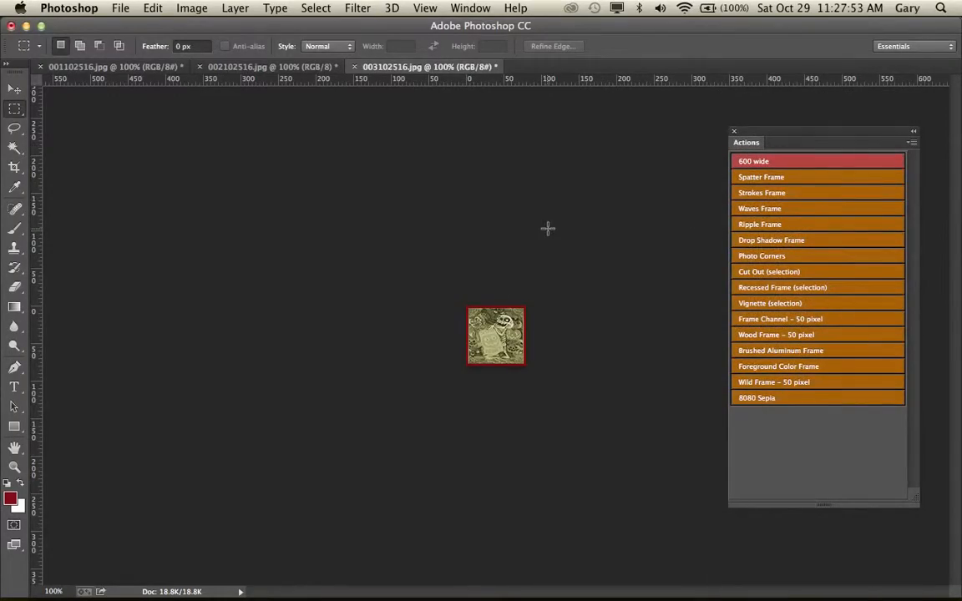
key(super+Tab)
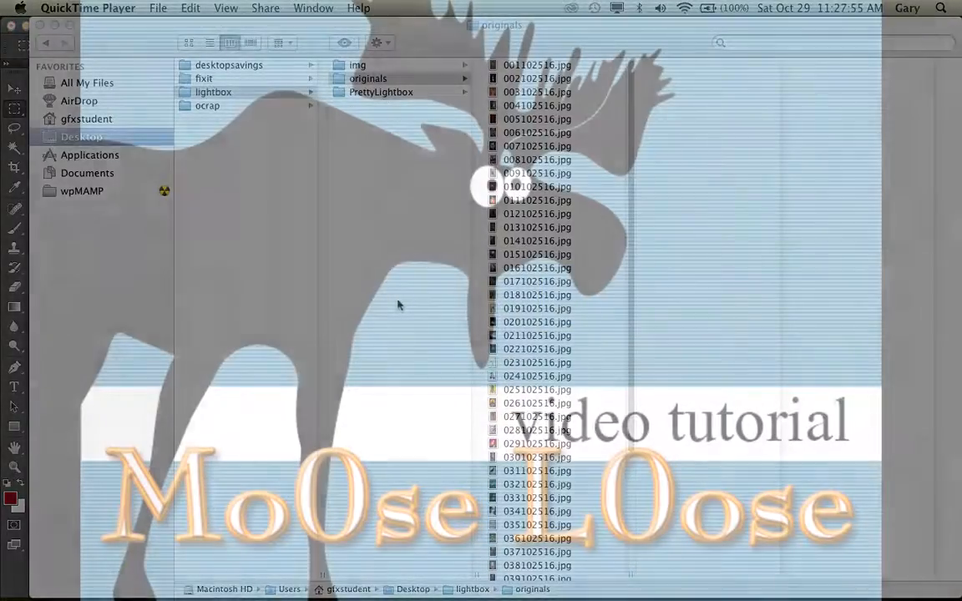